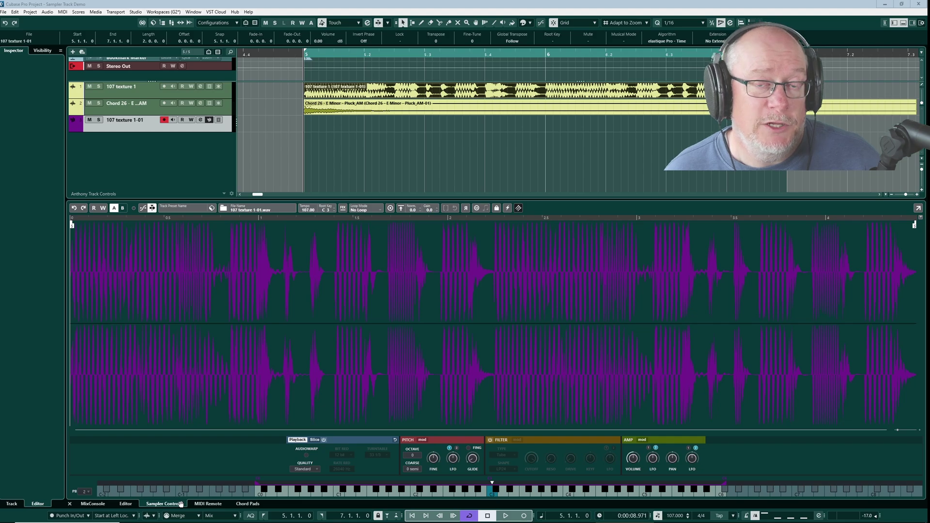
# - Remove the 107 texture 1-01 sampler track from the project
pyautogui.click(126, 504)
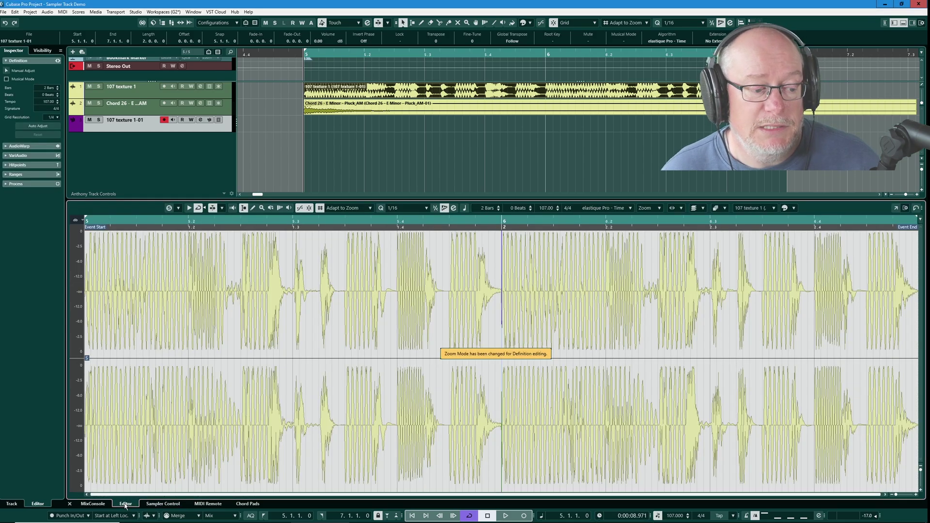
pyautogui.click(170, 504)
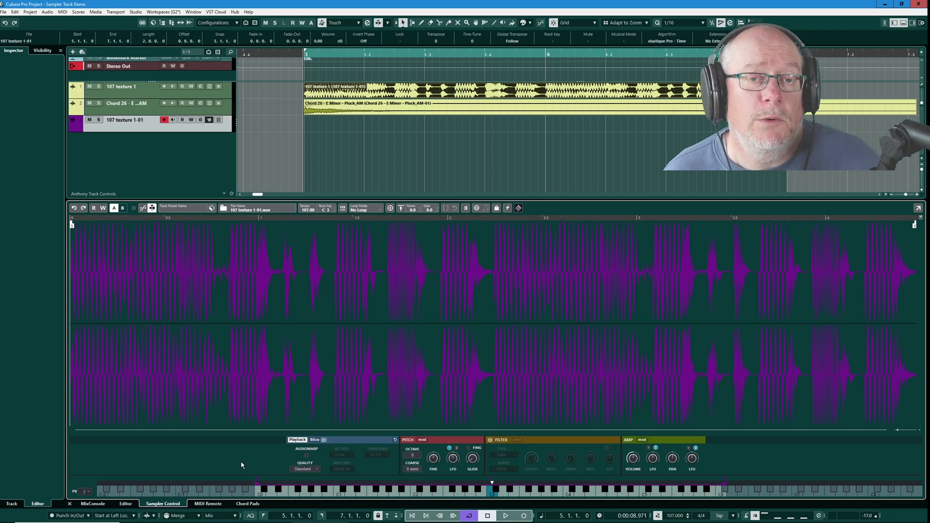
pyautogui.rightClick(132, 125)
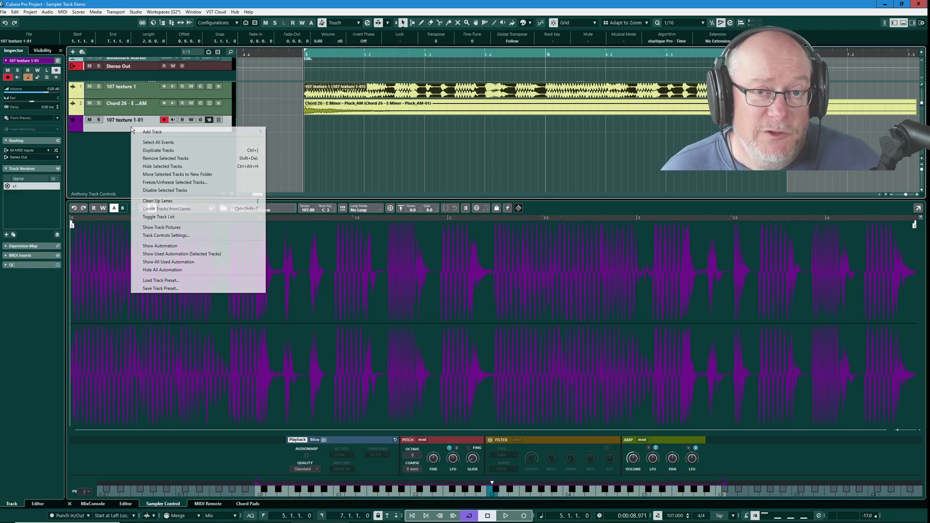
pyautogui.click(167, 160)
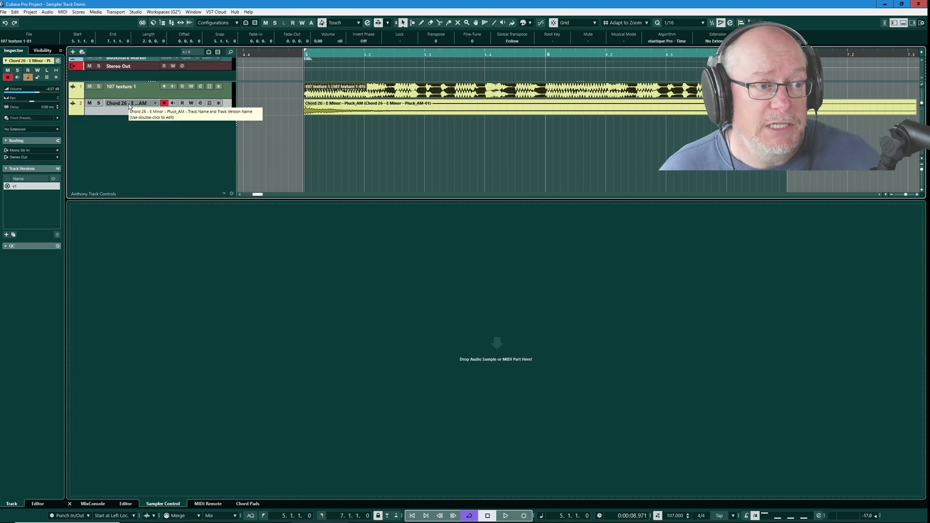
# - Play the project and audition each audio track alone, leaving 107 texture 1 muted and playback stopped
pyautogui.press('Up')
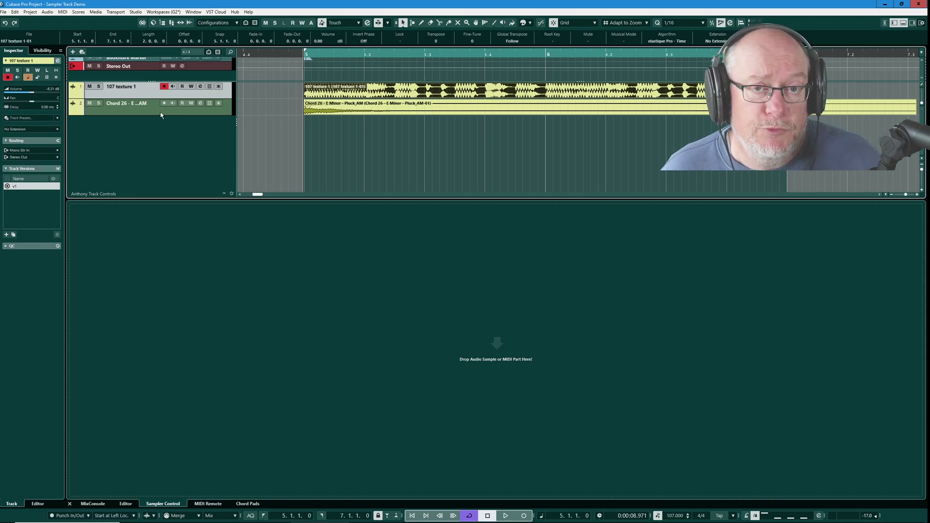
pyautogui.press('space')
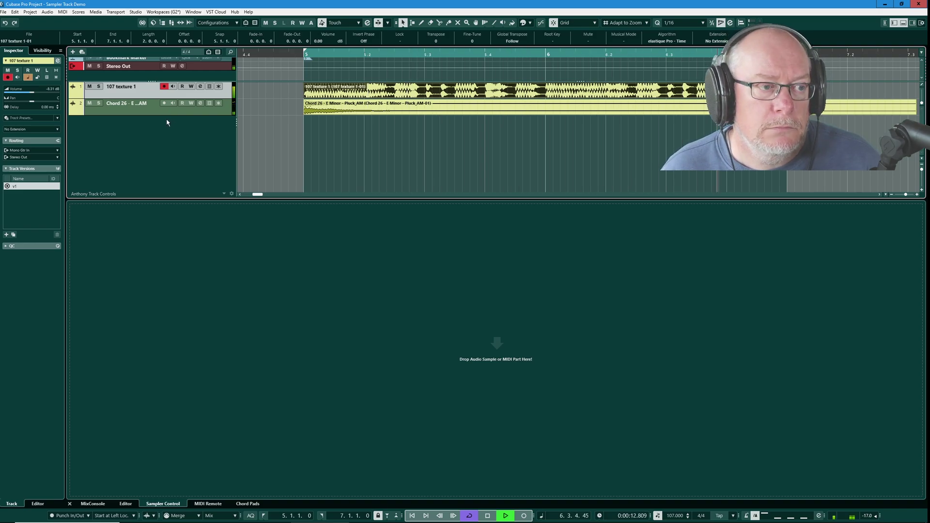
pyautogui.click(89, 104)
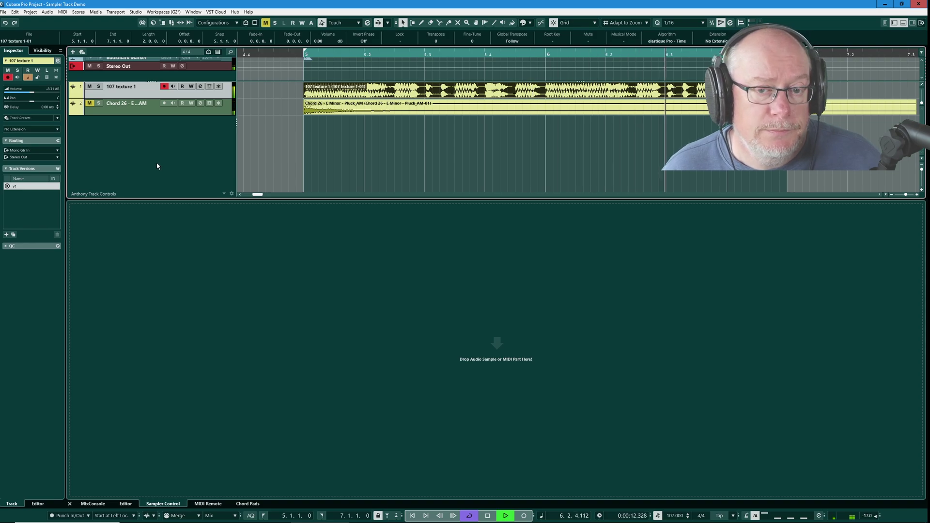
pyautogui.click(89, 87)
pyautogui.click(89, 103)
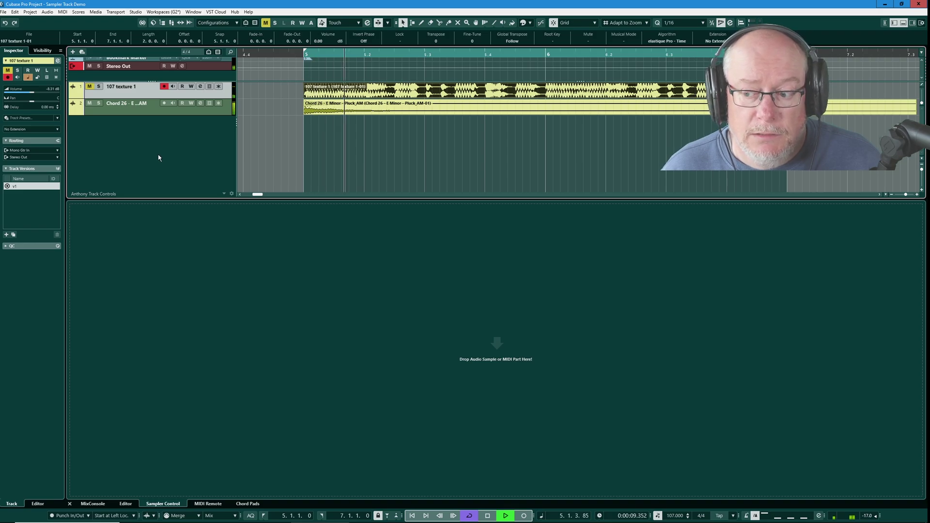
pyautogui.press('space')
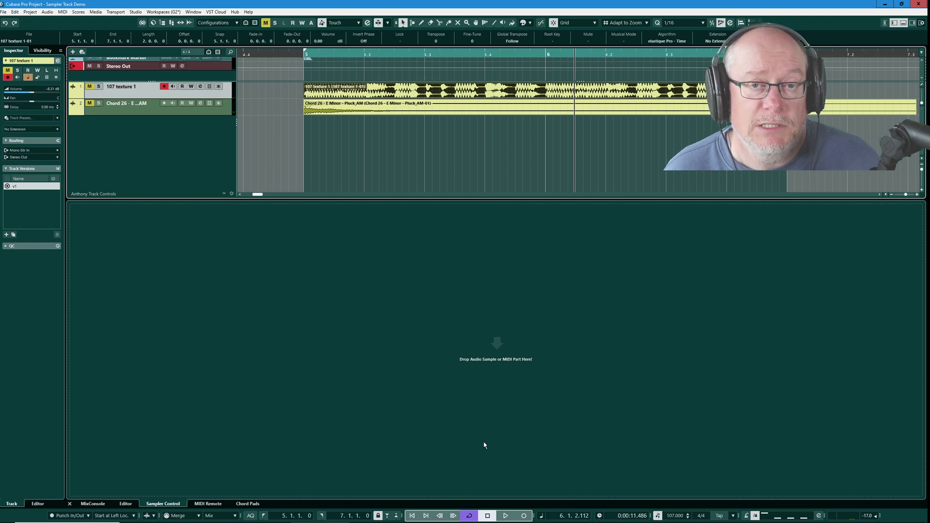
# - Create a sampler track from the Chord 26 - E Minor - Pluck_AM audio event
pyautogui.click(94, 110)
pyautogui.click(90, 103)
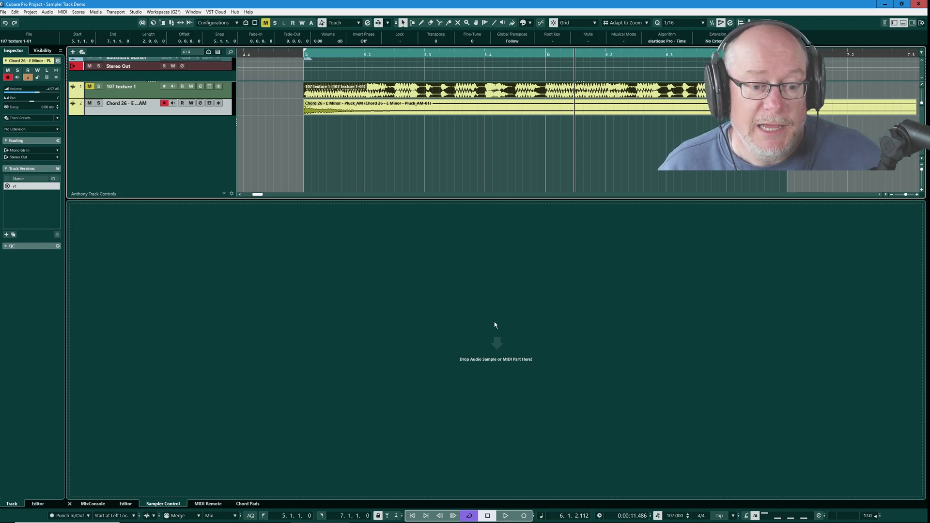
pyautogui.click(414, 108)
pyautogui.moveTo(415, 107); pyautogui.dragTo(529, 256)
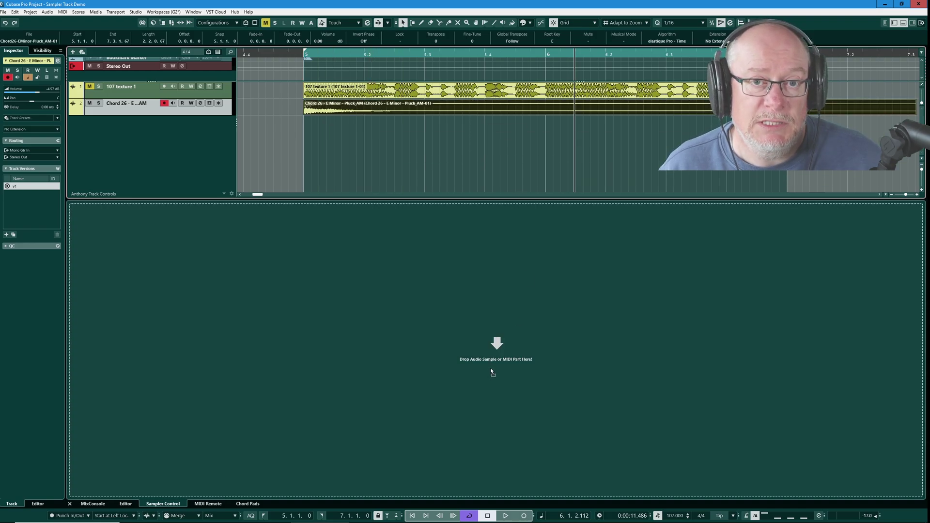
pyautogui.moveTo(490, 368); pyautogui.dragTo(490, 369)
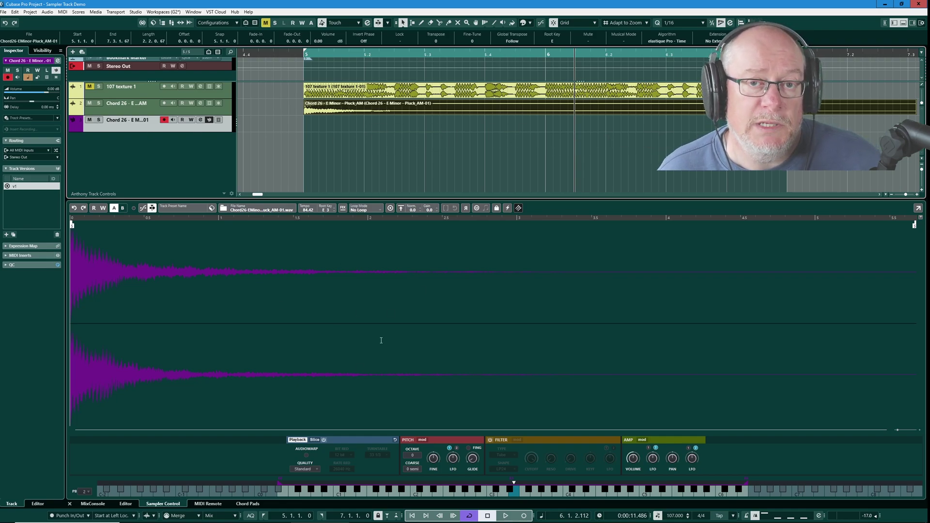
# - View the chord audio in the sample editor and return to its sampler controls
pyautogui.click(125, 504)
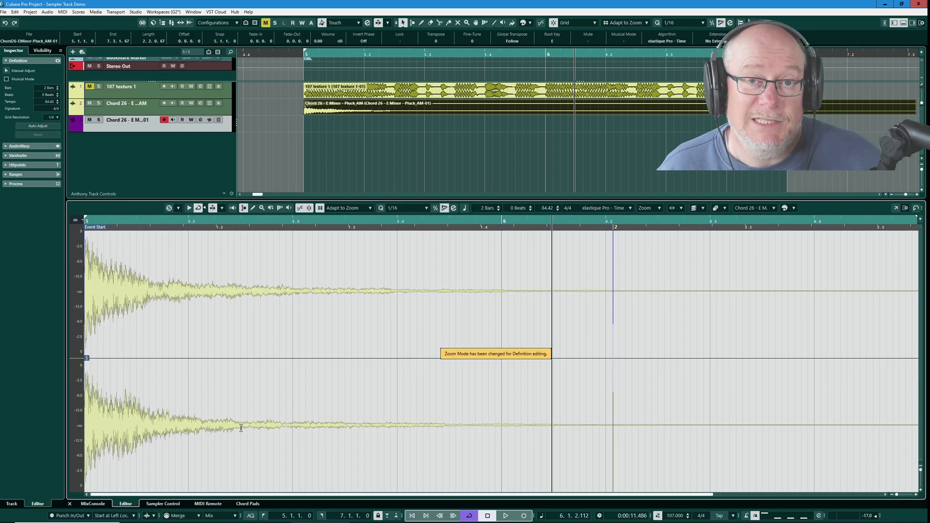
pyautogui.click(164, 504)
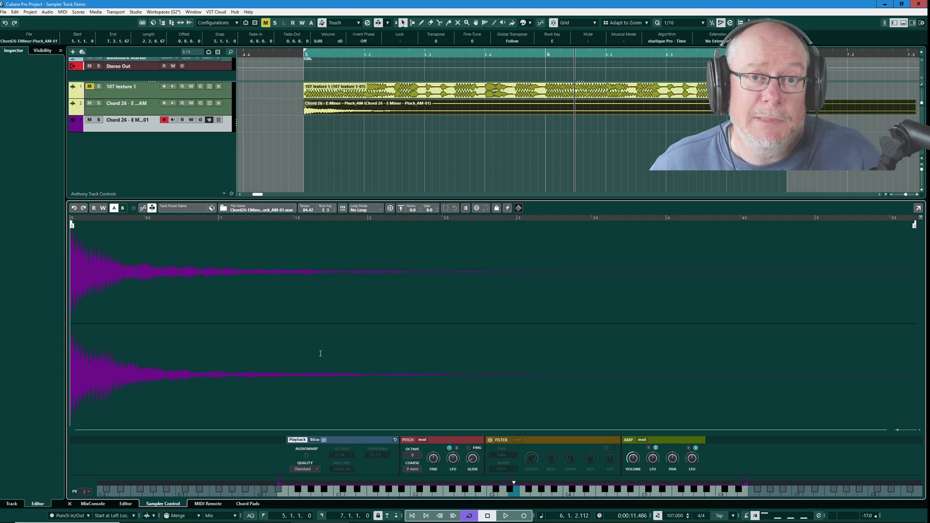
# - Audition the C3 key on the chord's sampler track, and close and reopen its sampler controls
pyautogui.click(155, 131)
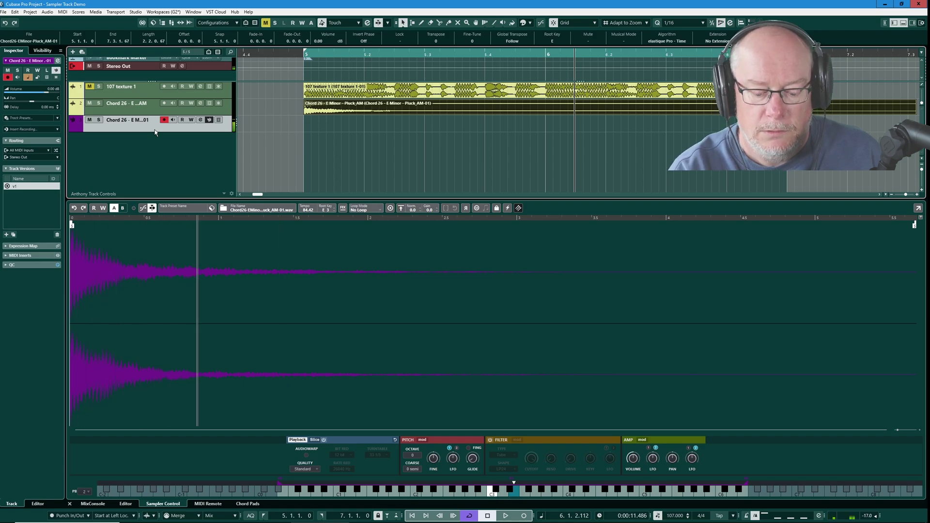
pyautogui.click(493, 496)
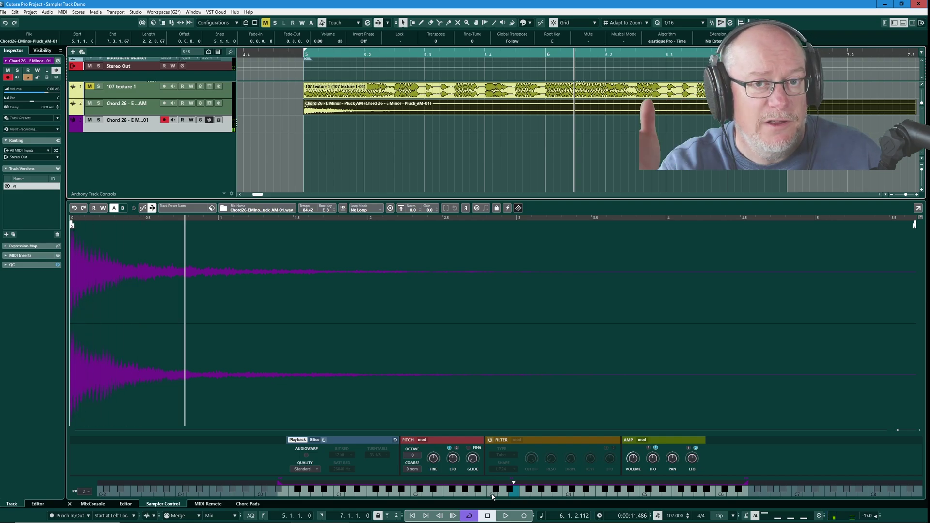
pyautogui.click(492, 496)
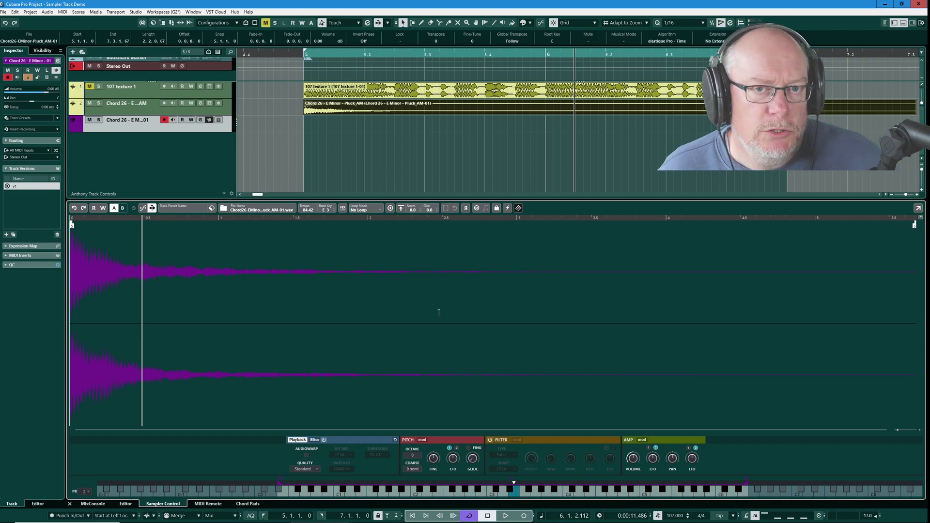
pyautogui.click(209, 120)
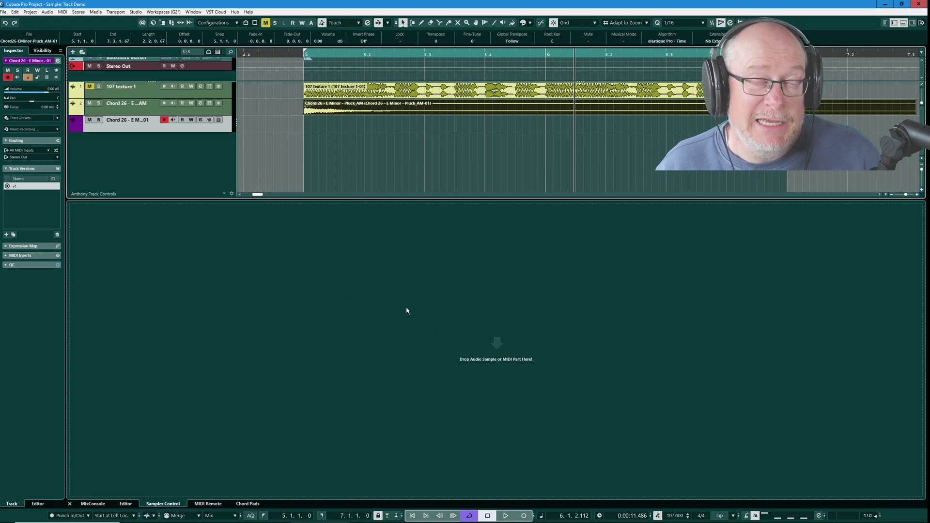
pyautogui.click(208, 120)
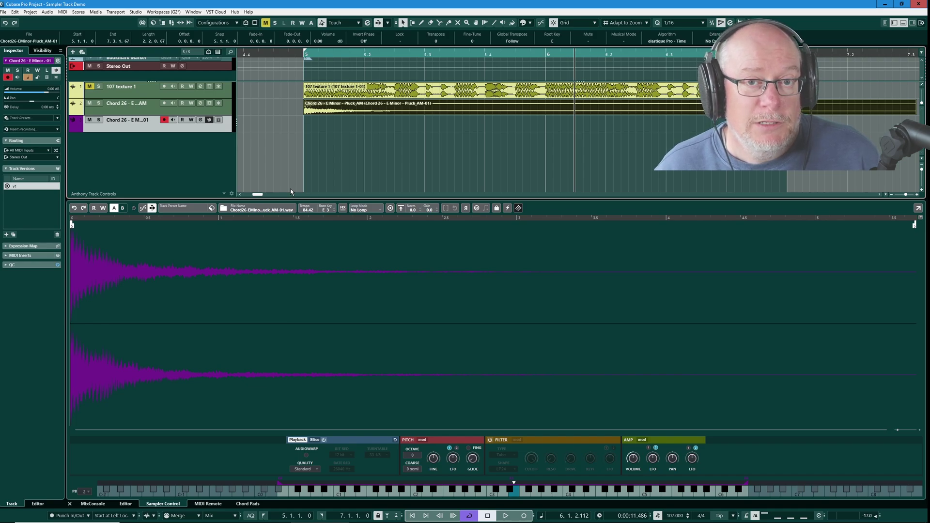
# - Draw an empty two-bar MIDI part on the chord's sampler track from bar 5 to bar 7
pyautogui.rightClick(321, 166)
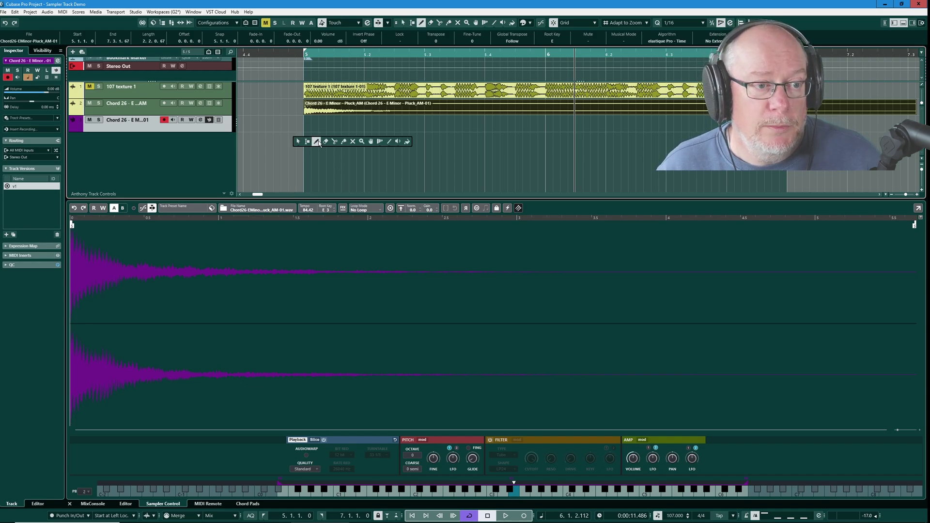
pyautogui.click(319, 144)
pyautogui.moveTo(310, 121); pyautogui.dragTo(789, 124)
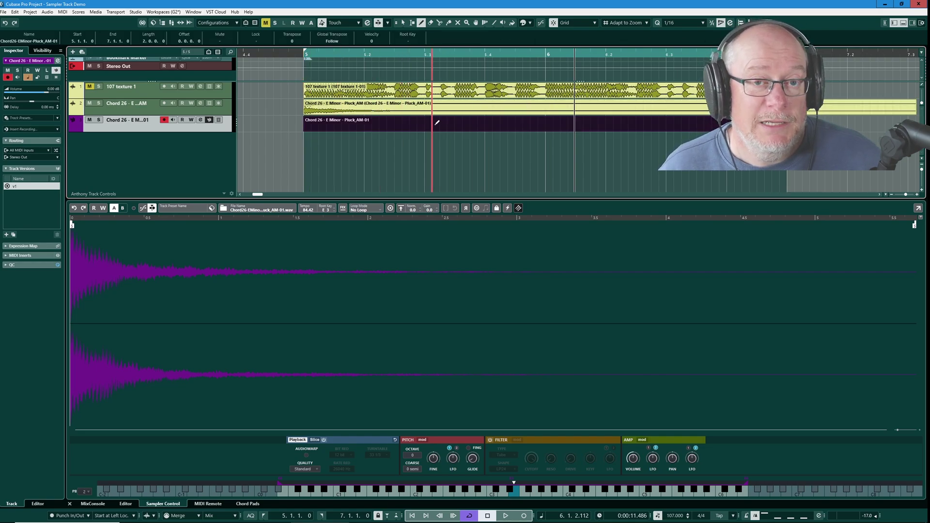
pyautogui.press('1')
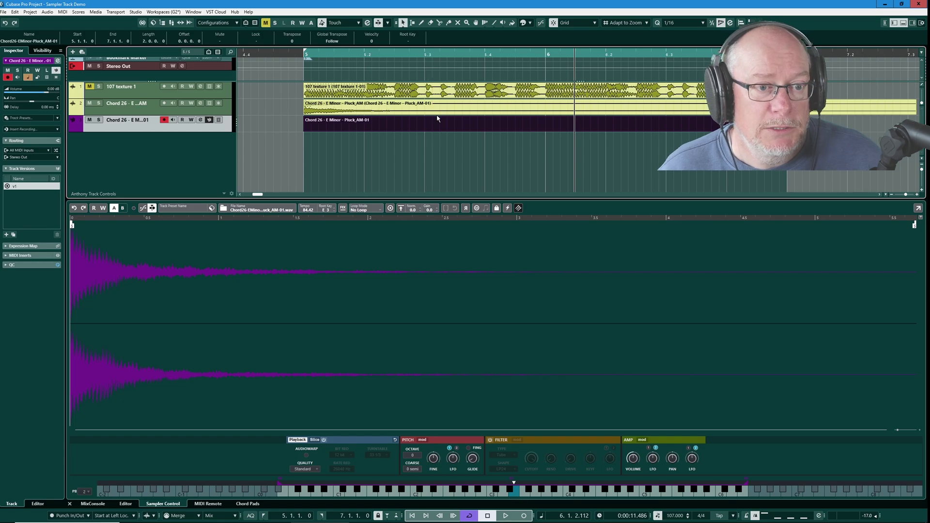
# - Draw an E3 note across bar 5 and a B2 note across bar 6 in the new MIDI part, and play them back
pyautogui.doubleClick(409, 123)
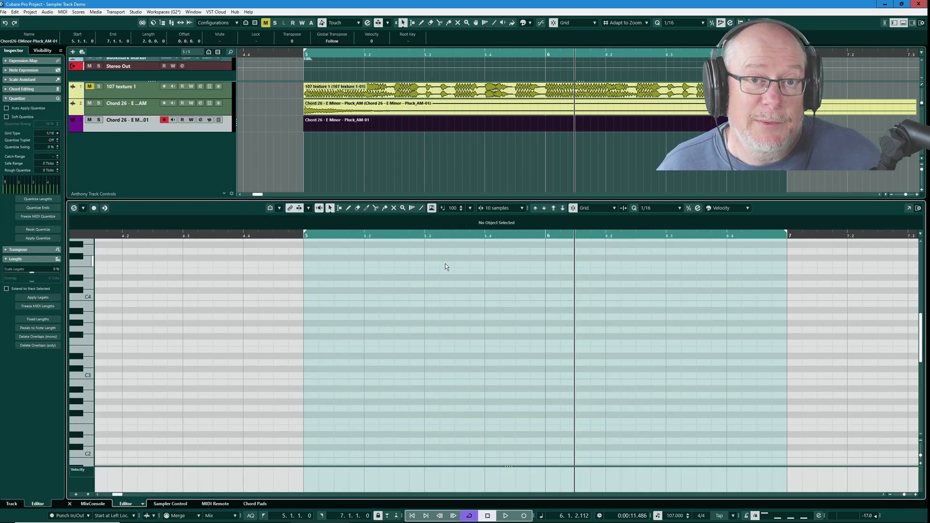
pyautogui.press('8')
pyautogui.moveTo(305, 350)
pyautogui.mouseDown()
pyautogui.moveTo(545, 350)
pyautogui.moveTo(611, 379)
pyautogui.moveTo(792, 380)
pyautogui.mouseUp()
pyautogui.press('space')
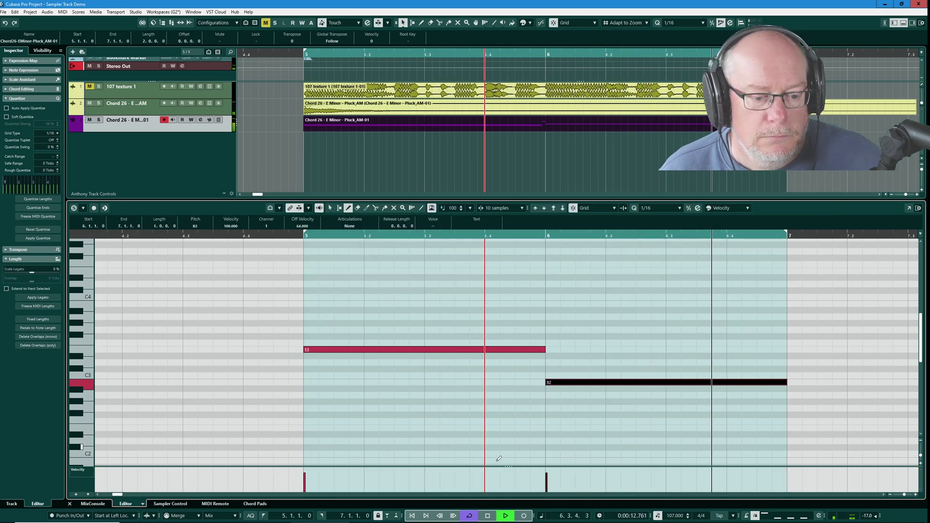
pyautogui.click(488, 515)
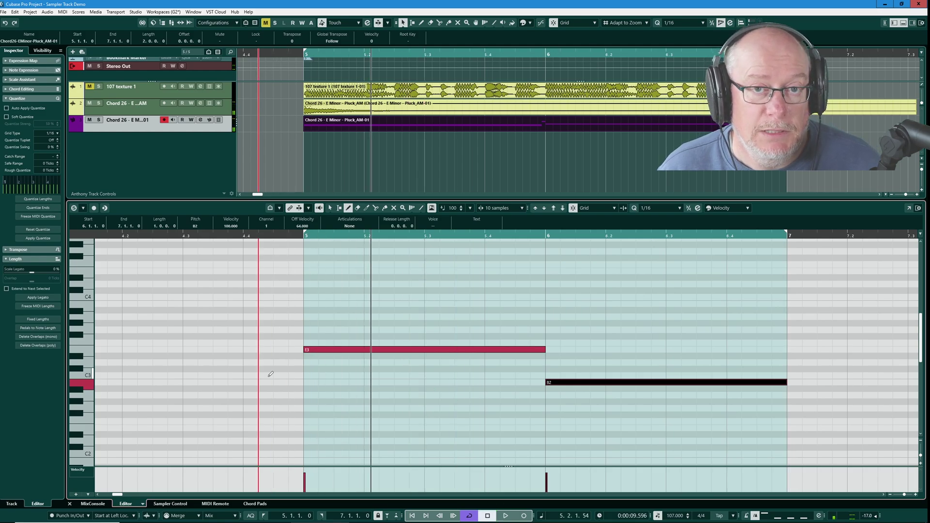
# - Add one sampler track below 107 texture 1 and load the 107 texture 1 audio event into it
pyautogui.click(170, 503)
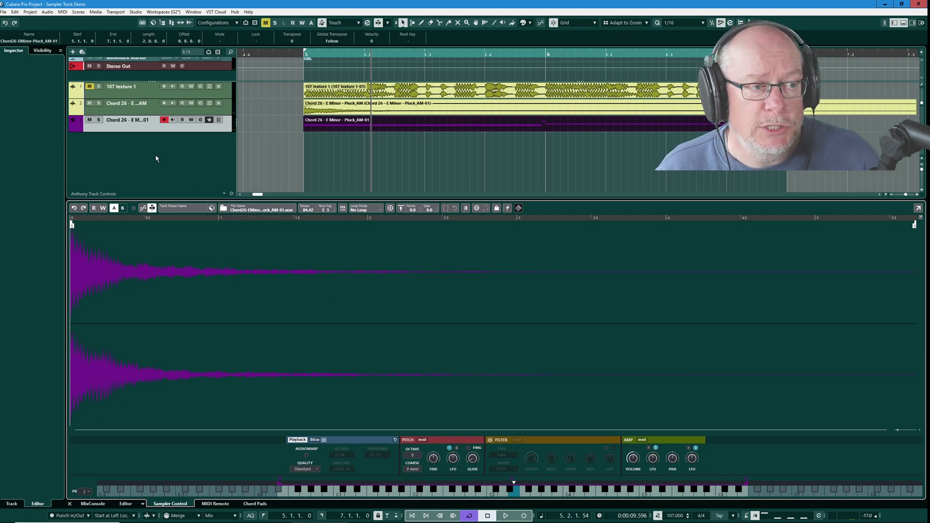
pyautogui.click(139, 94)
pyautogui.click(389, 92)
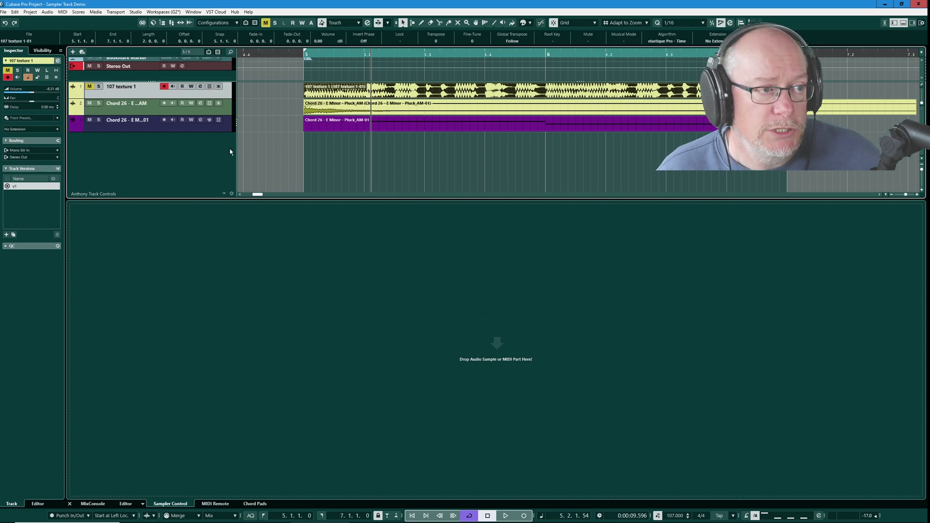
pyautogui.scroll(1, 145, 68)
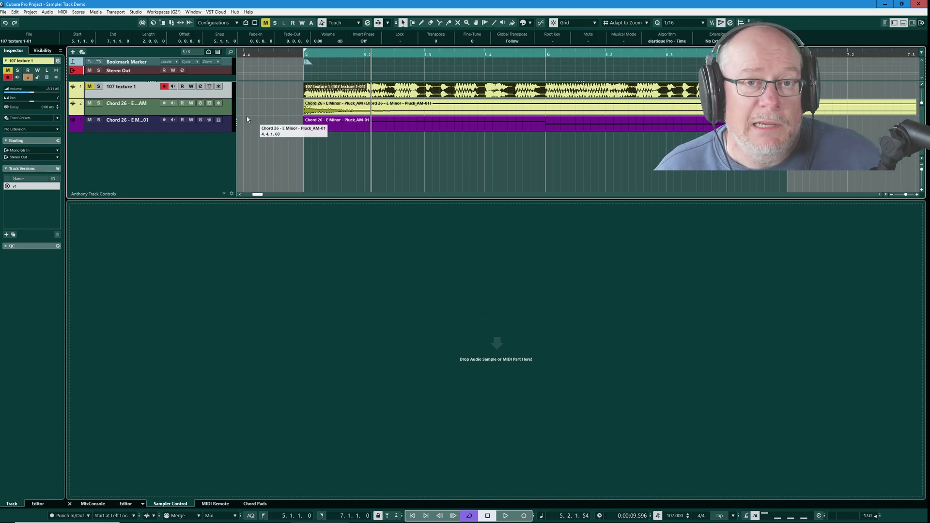
pyautogui.click(73, 52)
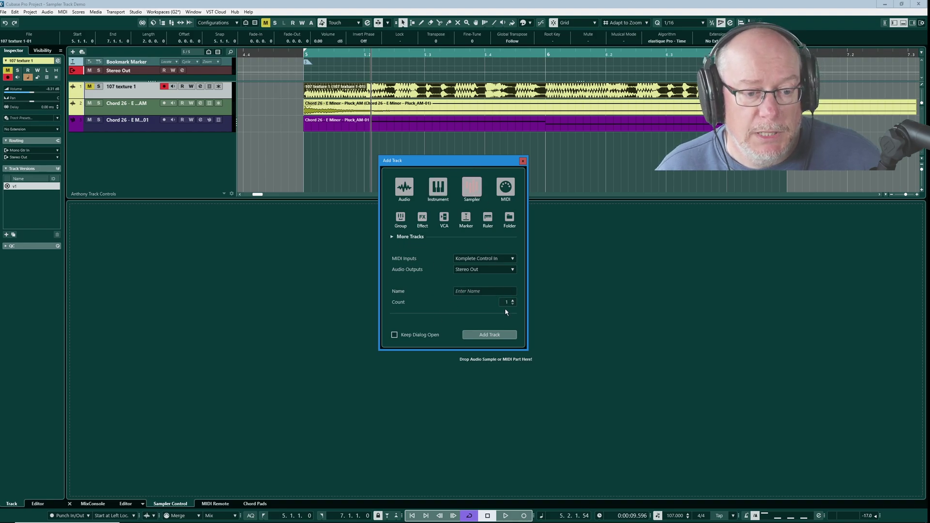
pyautogui.click(489, 334)
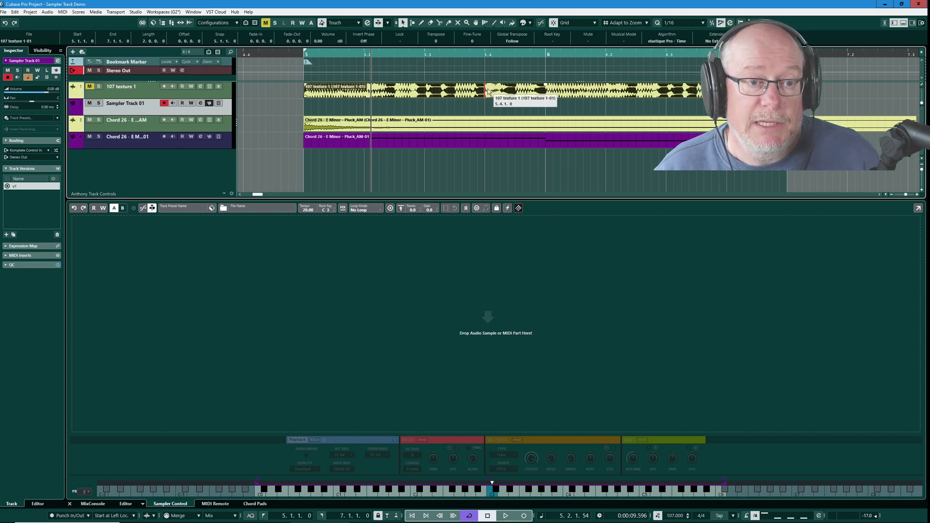
pyautogui.moveTo(488, 92); pyautogui.dragTo(508, 354)
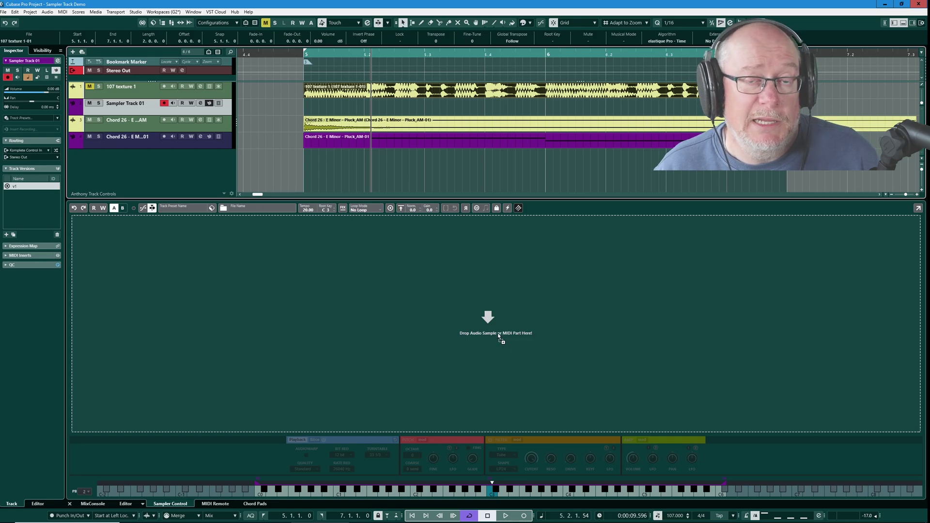
pyautogui.moveTo(498, 332); pyautogui.dragTo(497, 333)
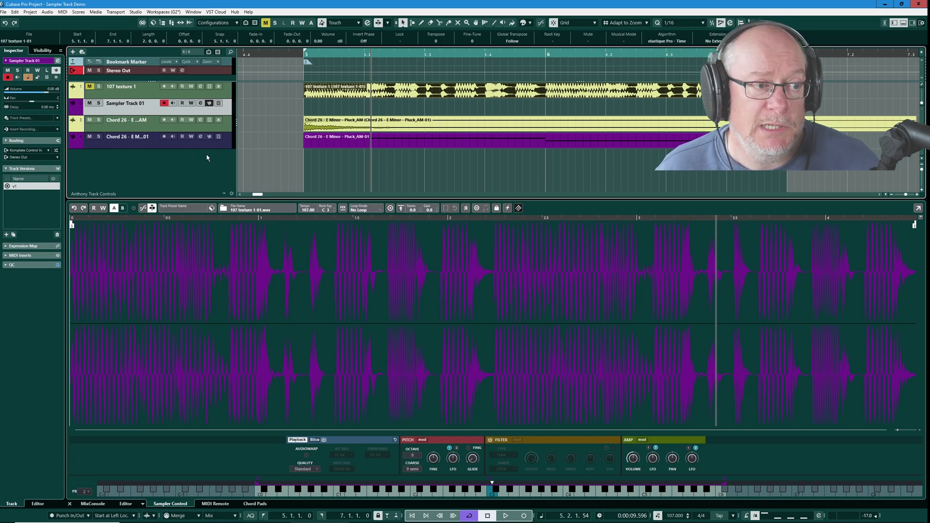
# - Switch between the two sampler tracks to compare their loaded samples, ending on the chord's sampler track
pyautogui.click(137, 147)
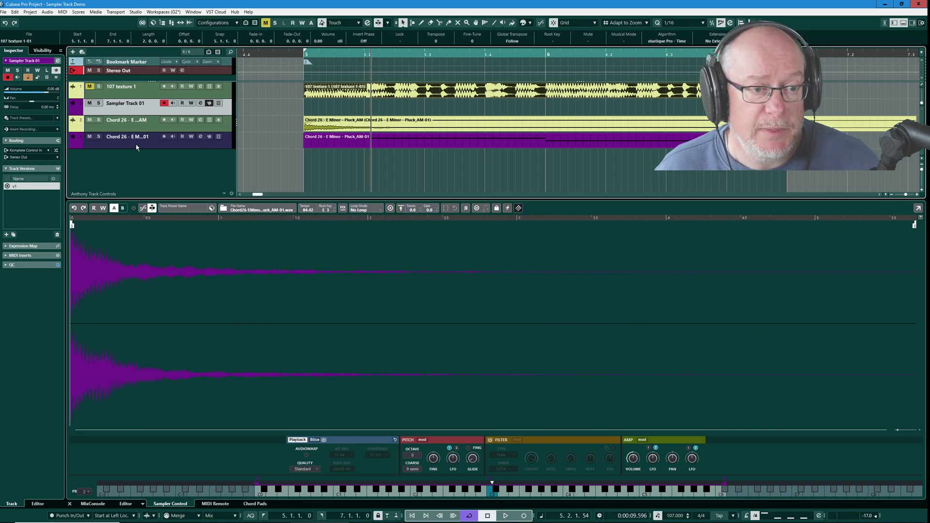
pyautogui.click(142, 111)
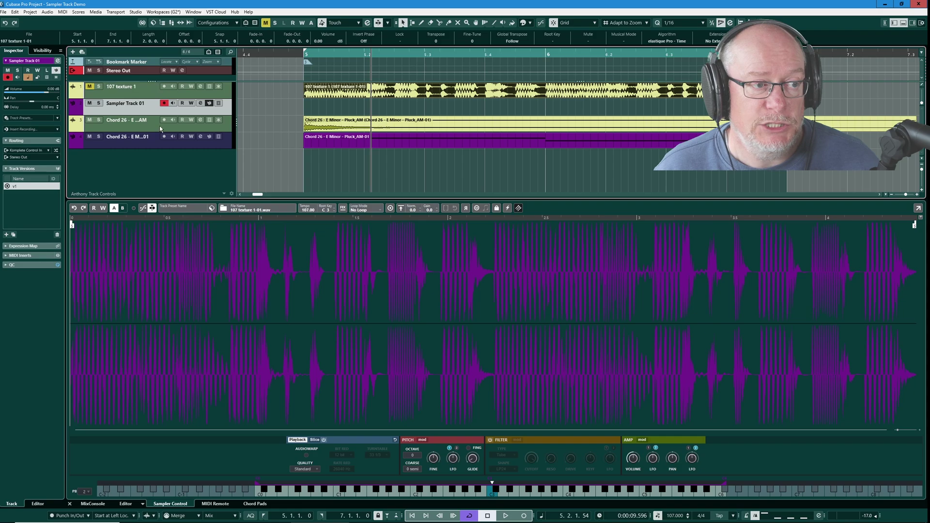
pyautogui.click(145, 146)
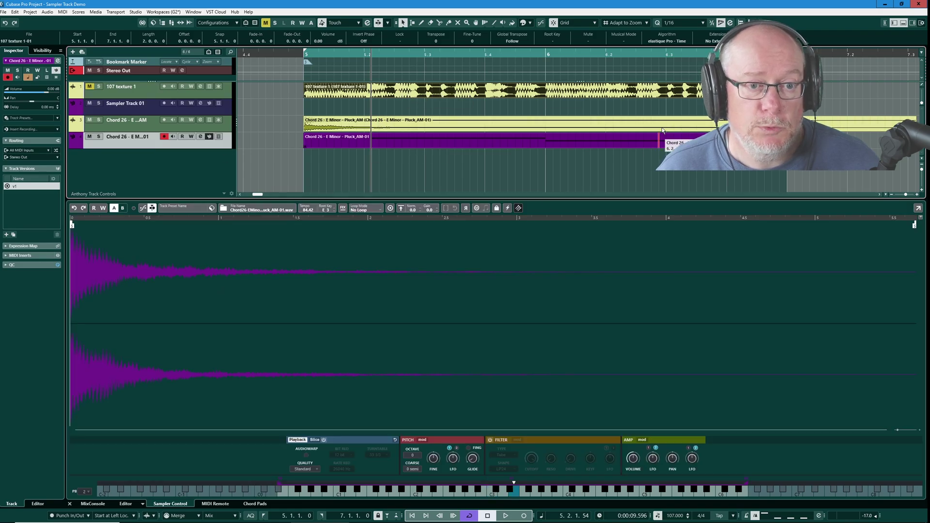
# - Select Sampler Track 01 and inspect its sample files in the project's Audio folder and in the Pool, closing both windows
pyautogui.click(168, 111)
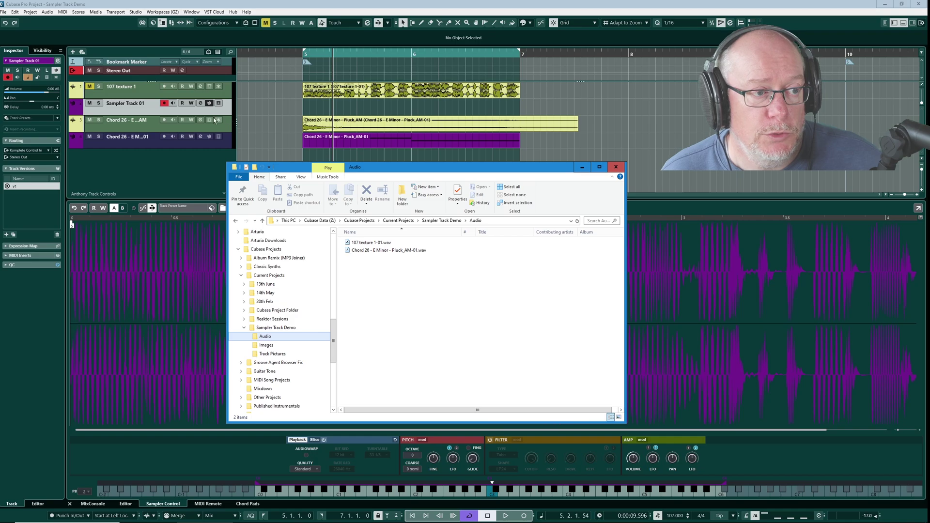
pyautogui.click(615, 167)
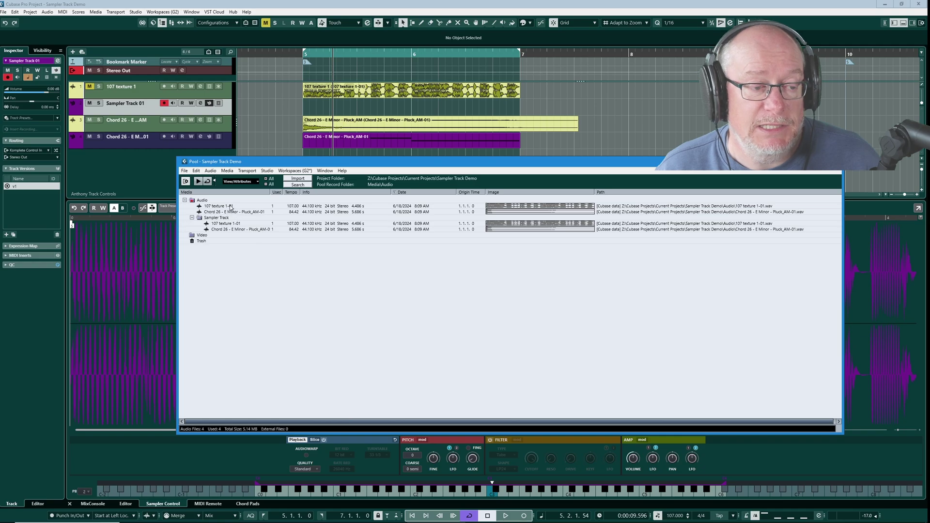
pyautogui.rightClick(198, 201)
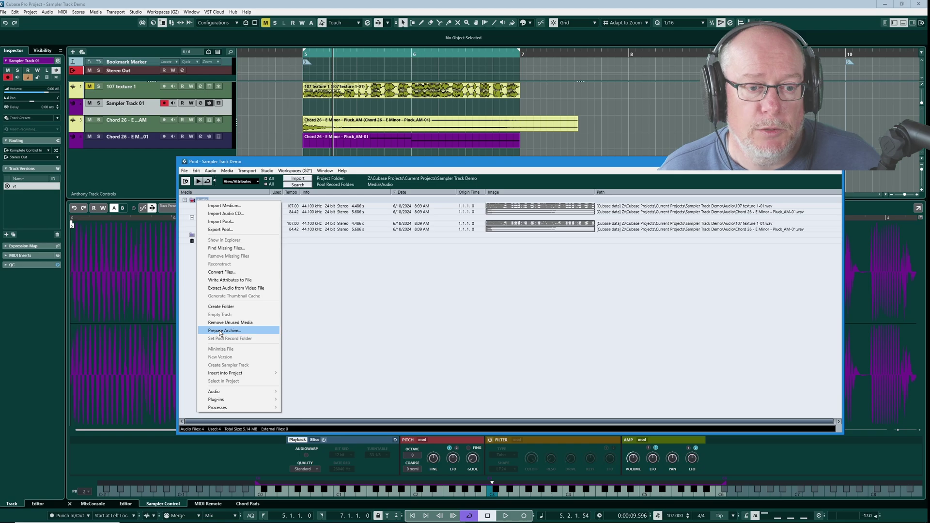
pyautogui.press('Escape')
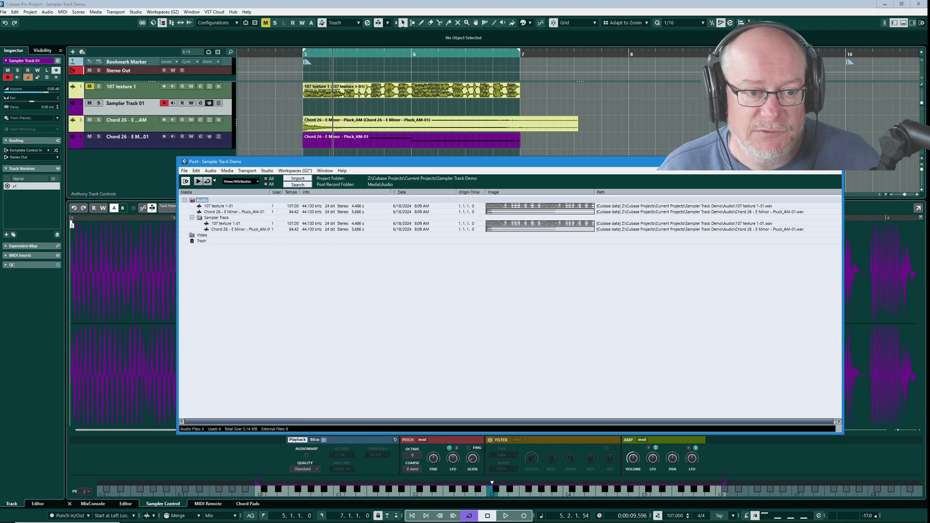
pyautogui.hotkey('ctrl', 'p')
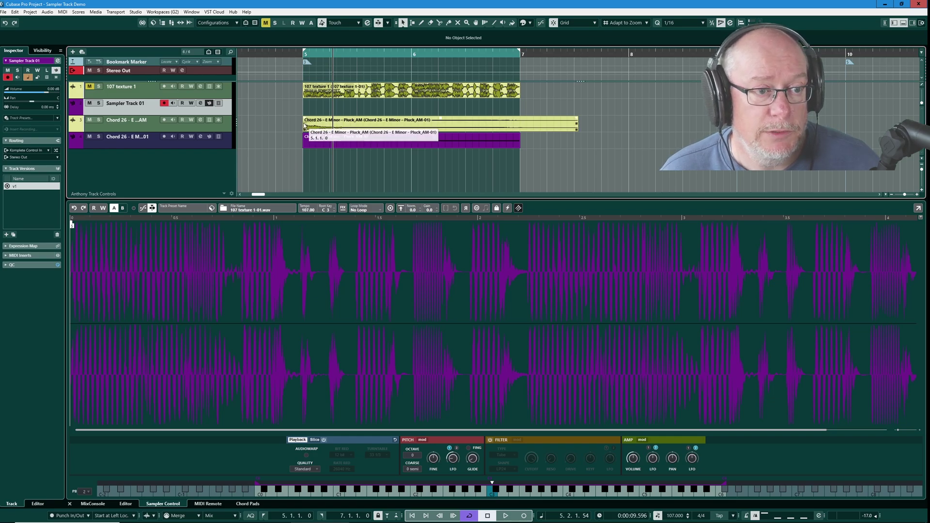
# - Mute the original Chord 26 audio event on its audio track with the Mute tool
pyautogui.press('F10')
pyautogui.press('F10')
pyautogui.press('F10')
pyautogui.press('F10')
pyautogui.press('F10')
pyautogui.press('F10')
pyautogui.click(372, 122)
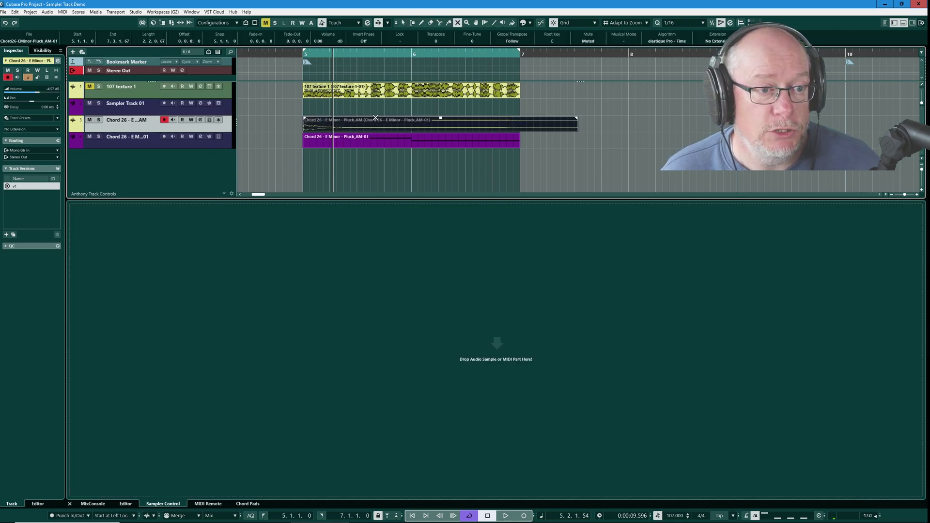
# - Select the chord's sampler track, play back its MIDI part, and return to the Object Selection tool
pyautogui.rightClick(189, 146)
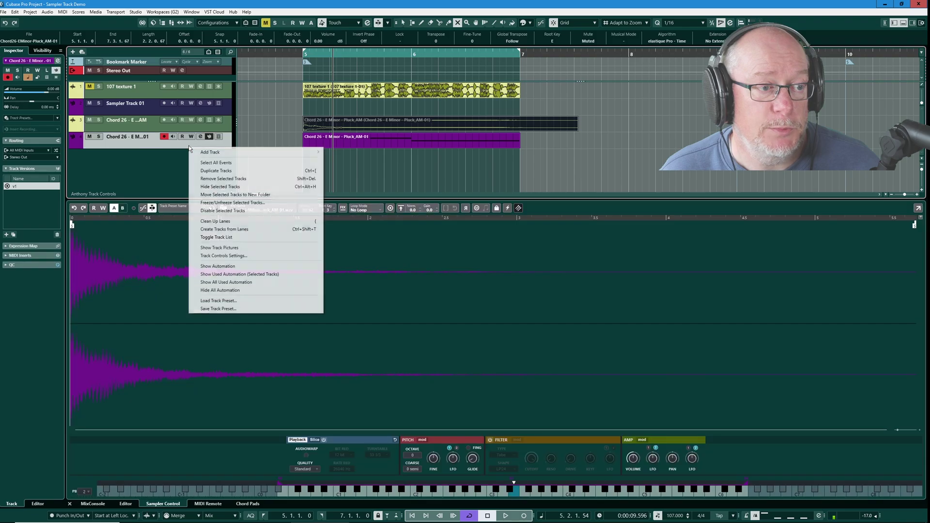
pyautogui.click(398, 140)
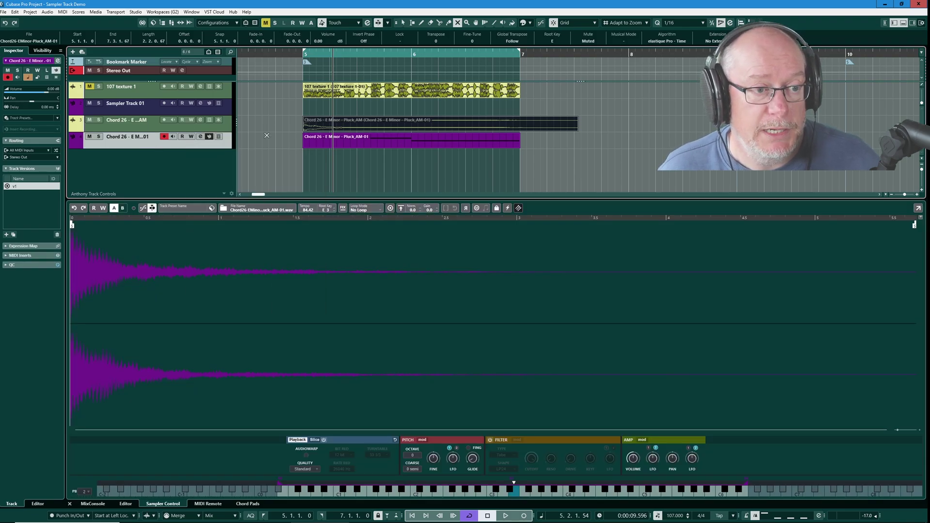
pyautogui.press('space')
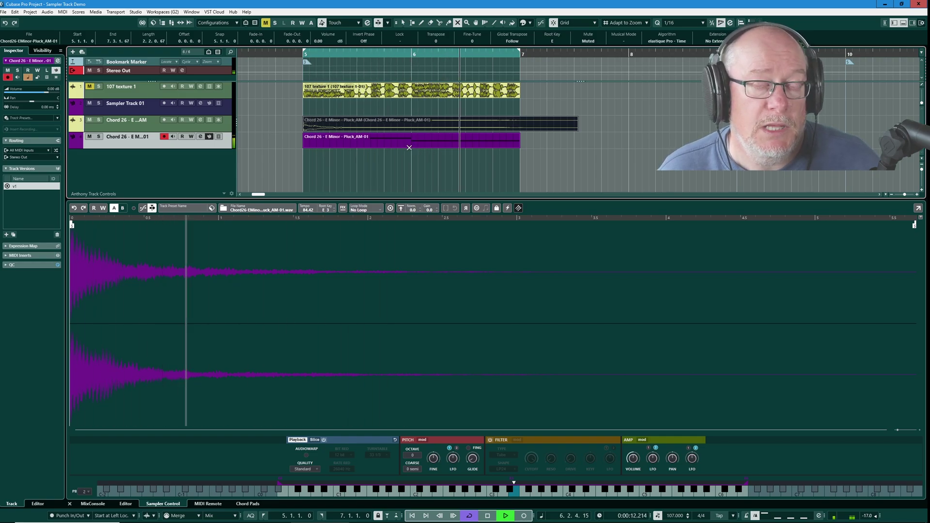
pyautogui.press('space')
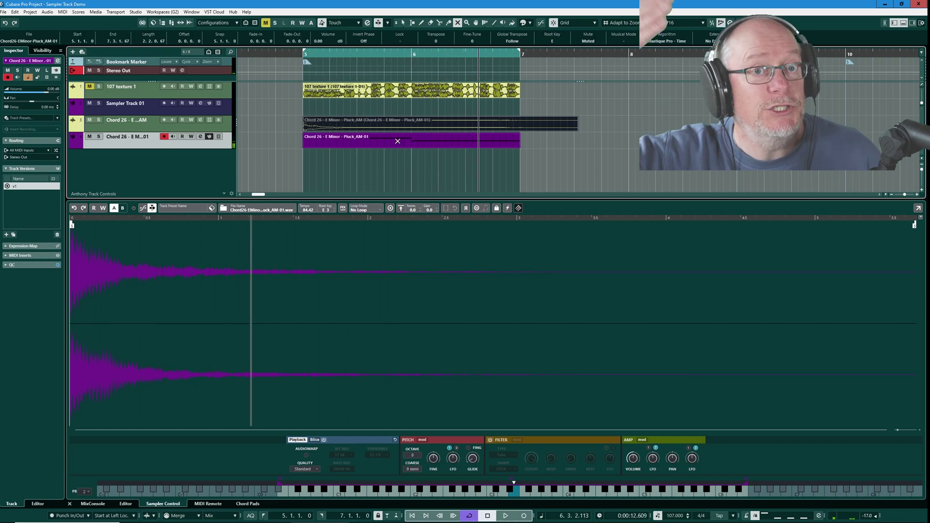
pyautogui.press('1')
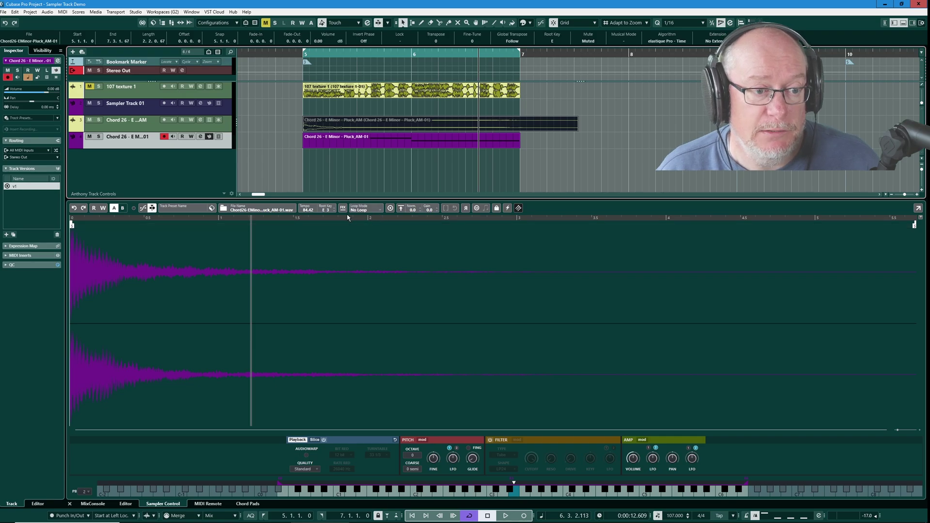
# - Try the chord sample with root key F3, and restore the root key to E3
pyautogui.scroll(2, 332, 211)
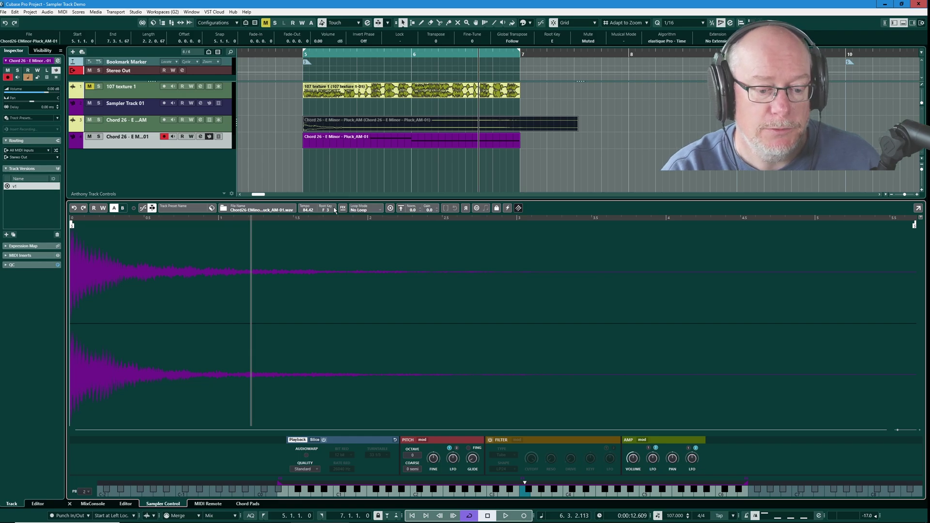
pyautogui.scroll(-1, 334, 209)
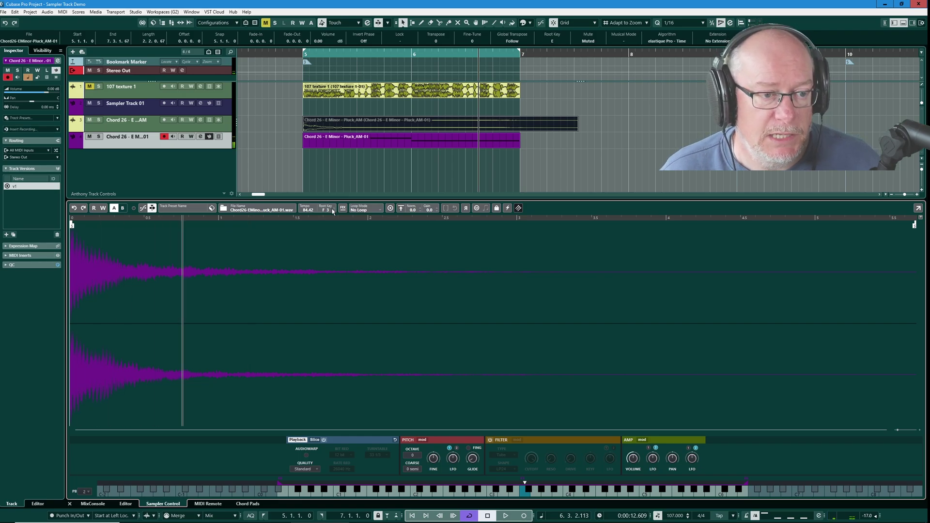
# - Set the chord sample's loop mode to Continuous and move the sustain loop end to about 2.75 s
pyautogui.click(358, 210)
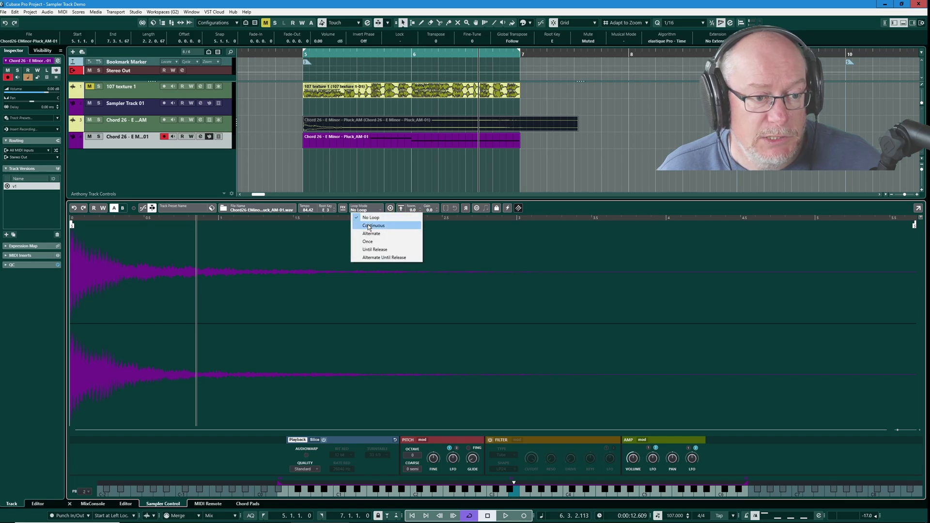
pyautogui.click(369, 225)
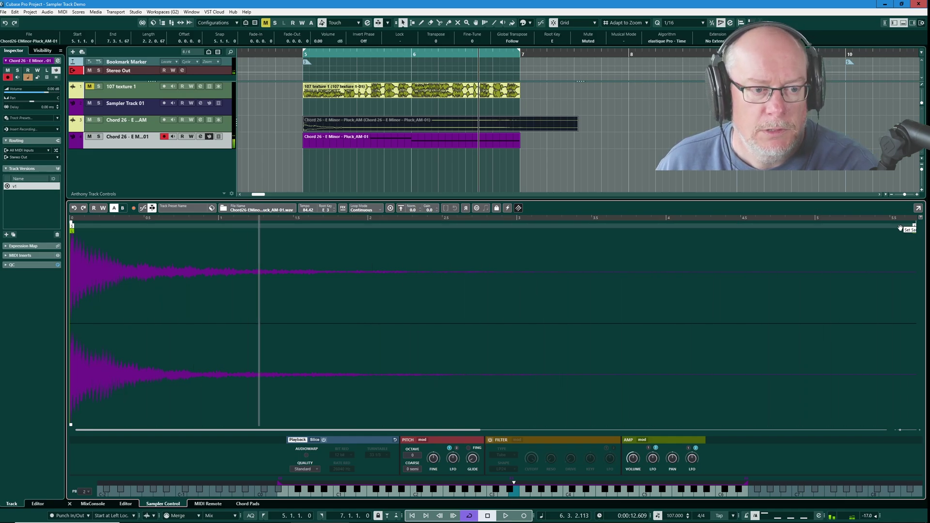
pyautogui.scroll(-2, 563, 296)
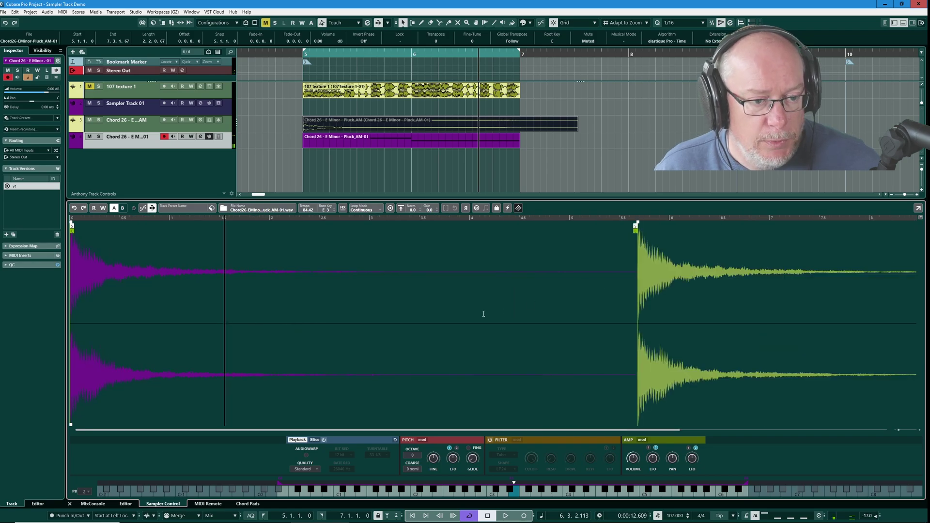
pyautogui.hscroll(2, 477, 317)
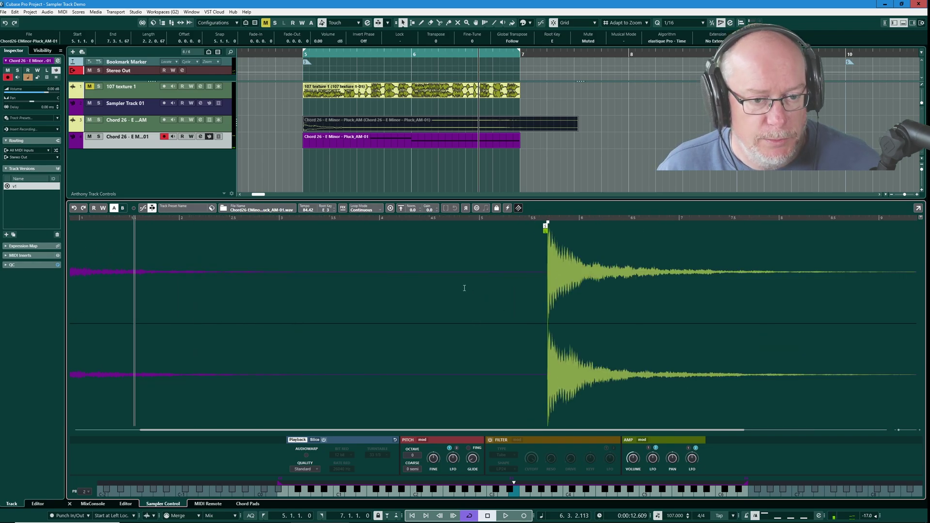
pyautogui.hscroll(-2, 207, 424)
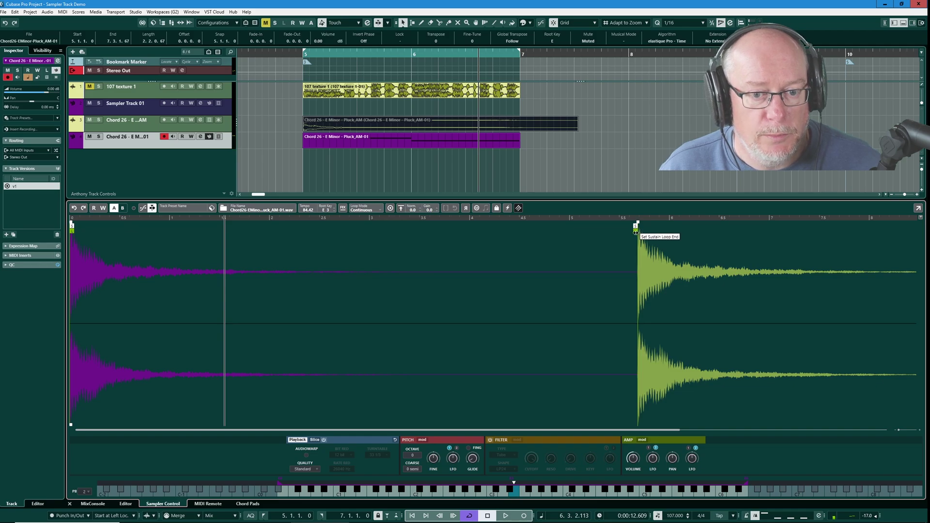
pyautogui.moveTo(636, 231)
pyautogui.mouseDown()
pyautogui.moveTo(365, 231)
pyautogui.moveTo(345, 247)
pyautogui.mouseUp()
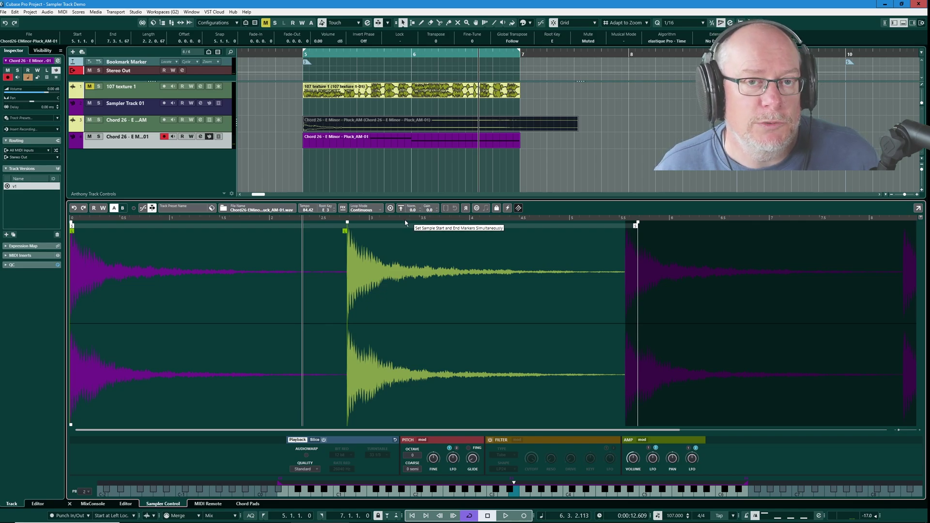
# - Try One Shot playback for the chord sample, switch it back off, and set the loop mode to No Loop
pyautogui.click(389, 209)
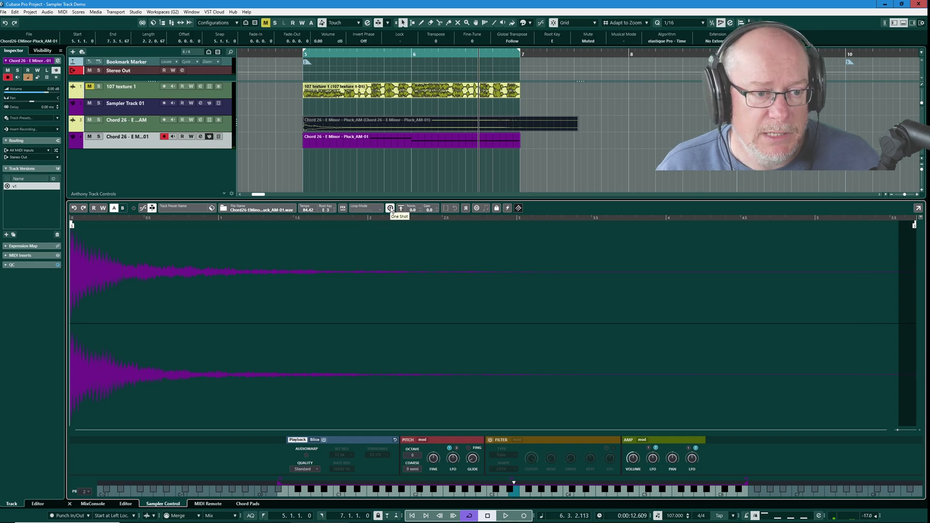
pyautogui.click(390, 208)
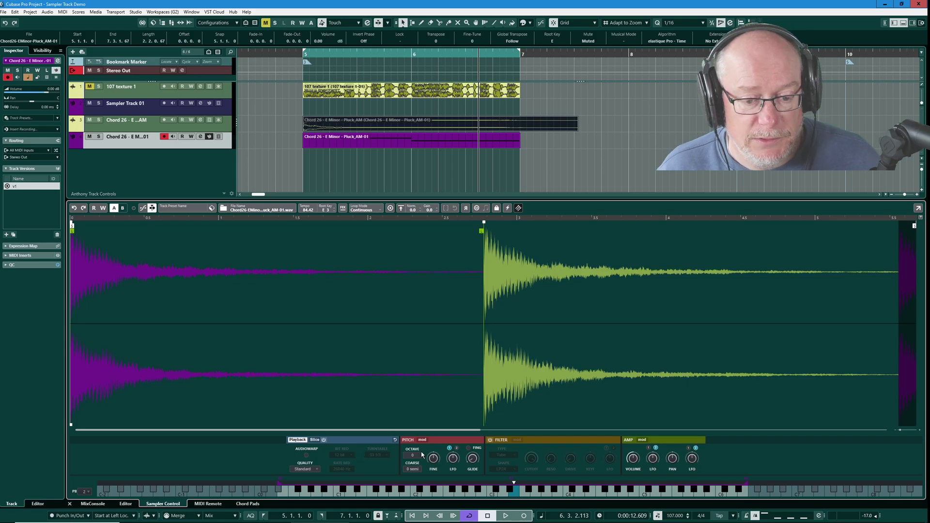
pyautogui.click(362, 210)
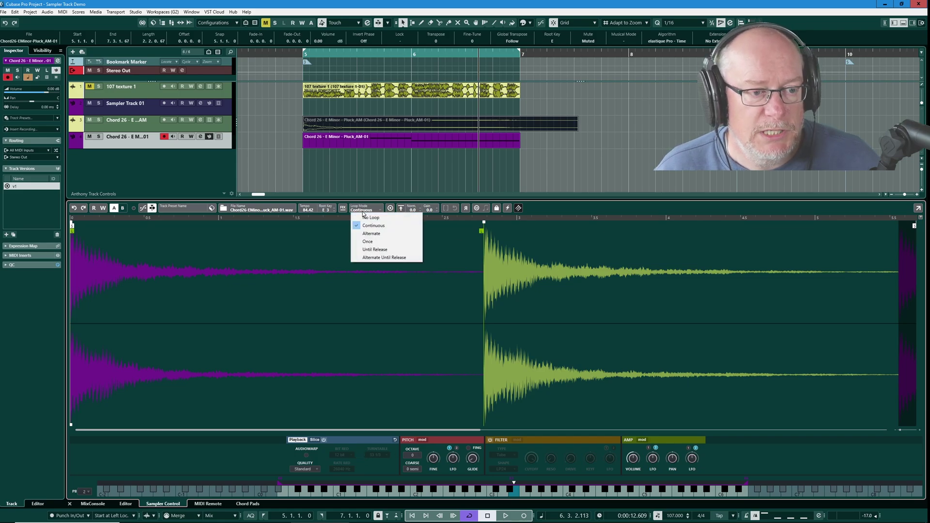
pyautogui.click(372, 216)
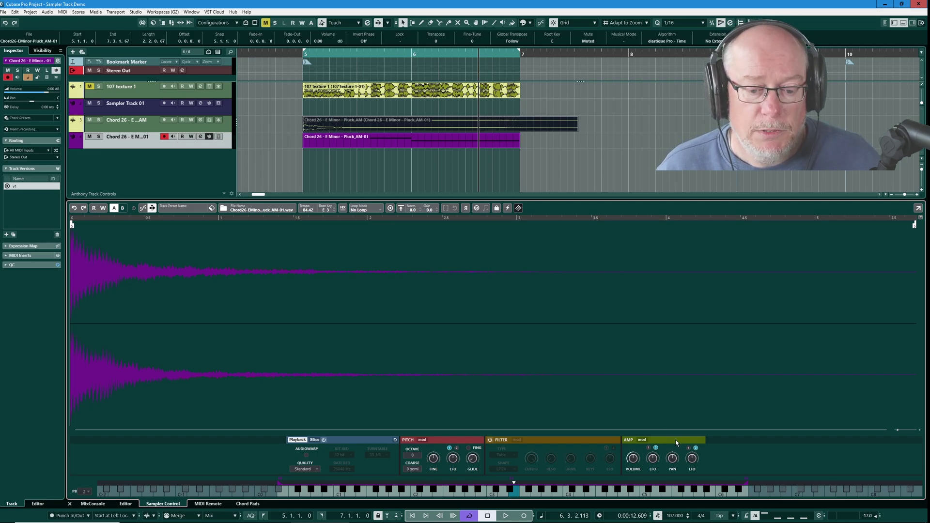
# - Open the amp envelope of the chord's sampler track and lengthen its final release segment to 577 ms
pyautogui.click(643, 439)
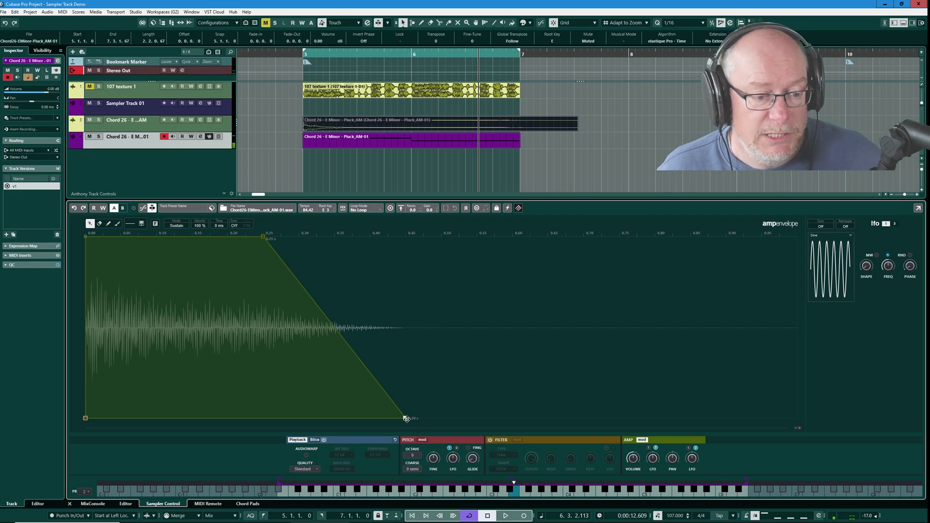
pyautogui.moveTo(405, 418); pyautogui.dragTo(667, 434)
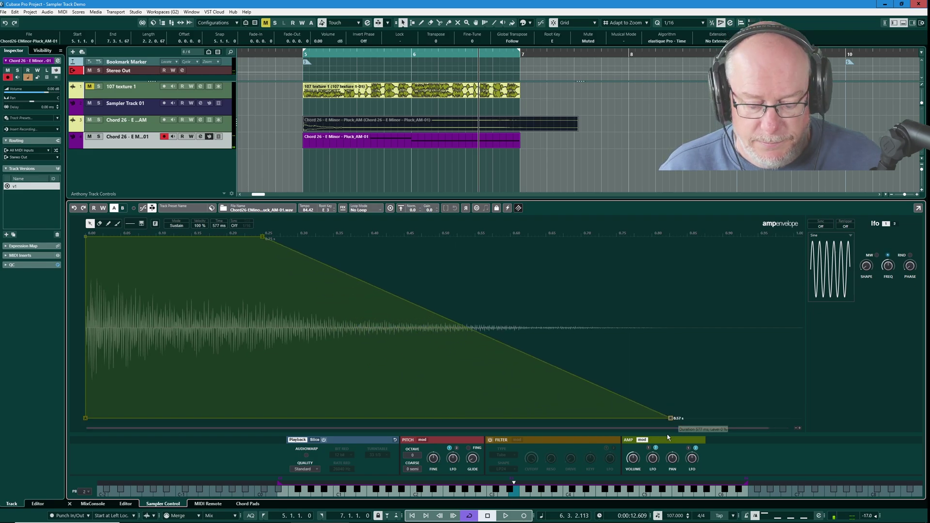
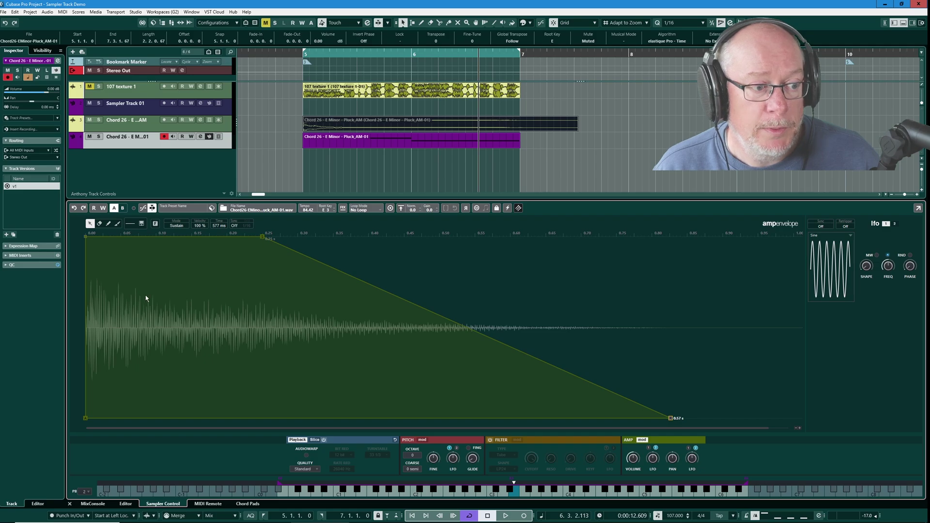
# - Add two points before the amp envelope's sustain point, pull the first into a deeper dip, and delete both points
pyautogui.click(144, 306)
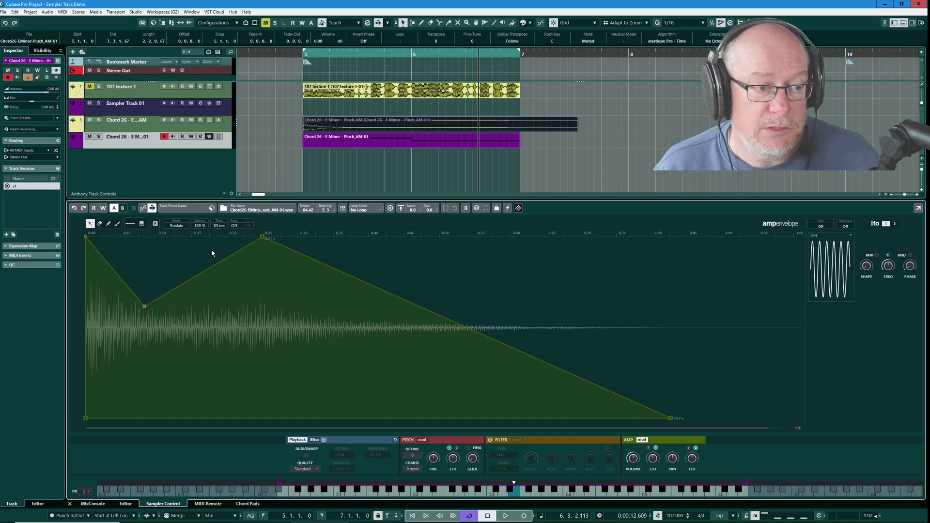
pyautogui.click(212, 251)
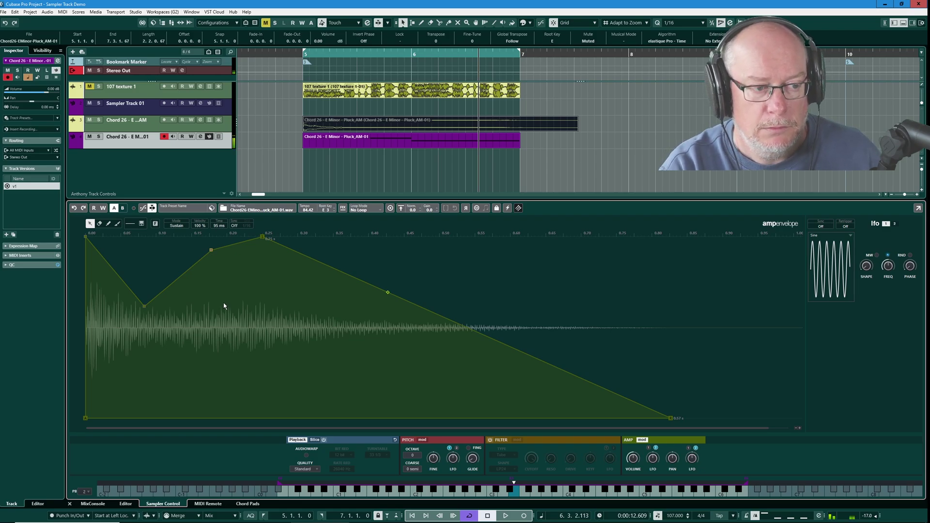
pyautogui.moveTo(145, 306); pyautogui.dragTo(169, 365)
pyautogui.click(236, 251)
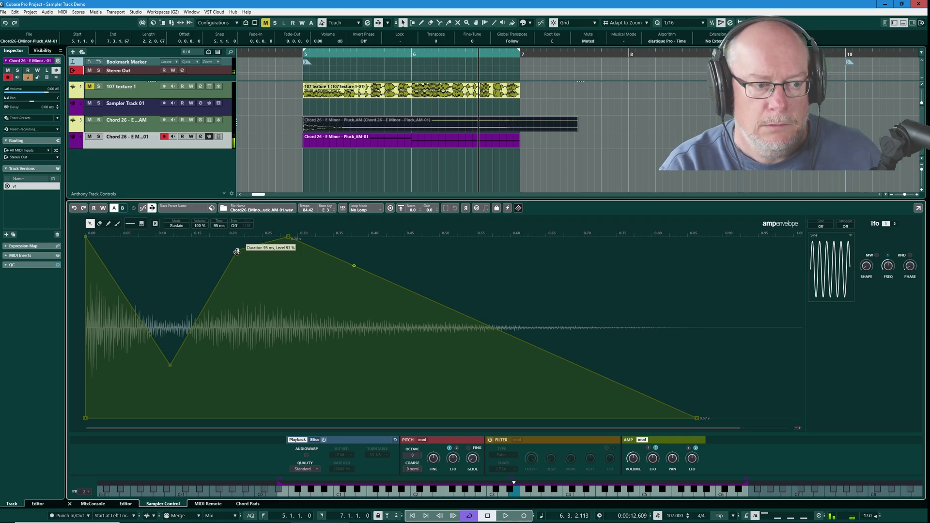
pyautogui.moveTo(131, 243); pyautogui.dragTo(253, 381)
pyautogui.press('Delete')
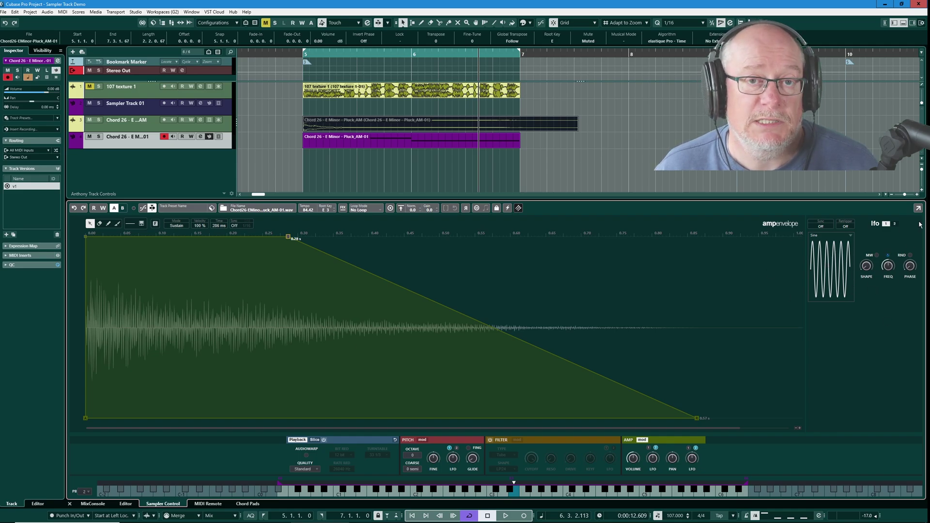
# - Modulate the amp volume with LFO 2 by raising the modulation depth and LFO frequency, and return to LFO 1's settings
pyautogui.click(895, 224)
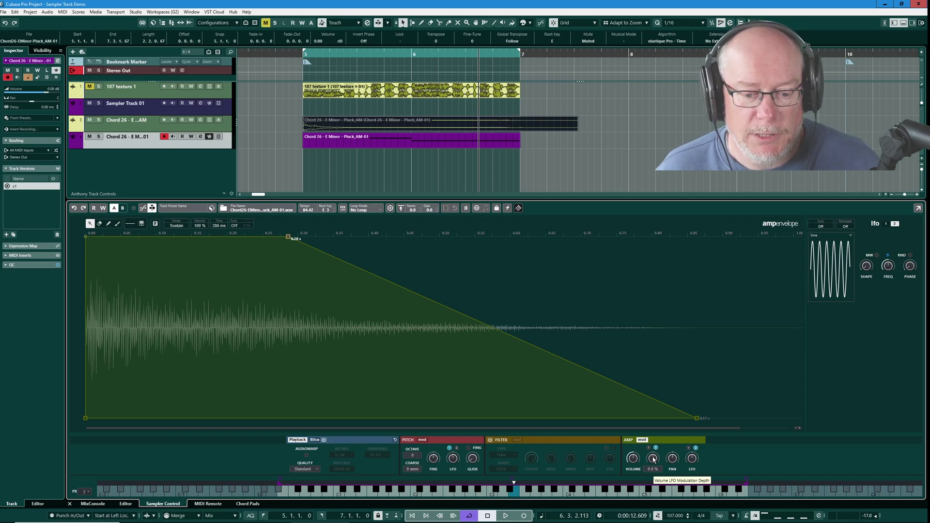
pyautogui.moveTo(653, 459); pyautogui.dragTo(654, 446)
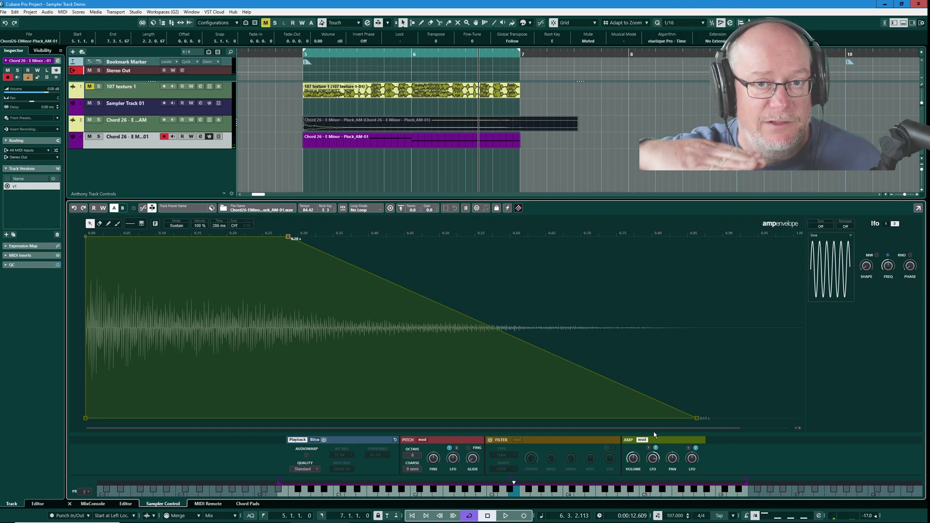
pyautogui.moveTo(889, 267); pyautogui.dragTo(885, 250)
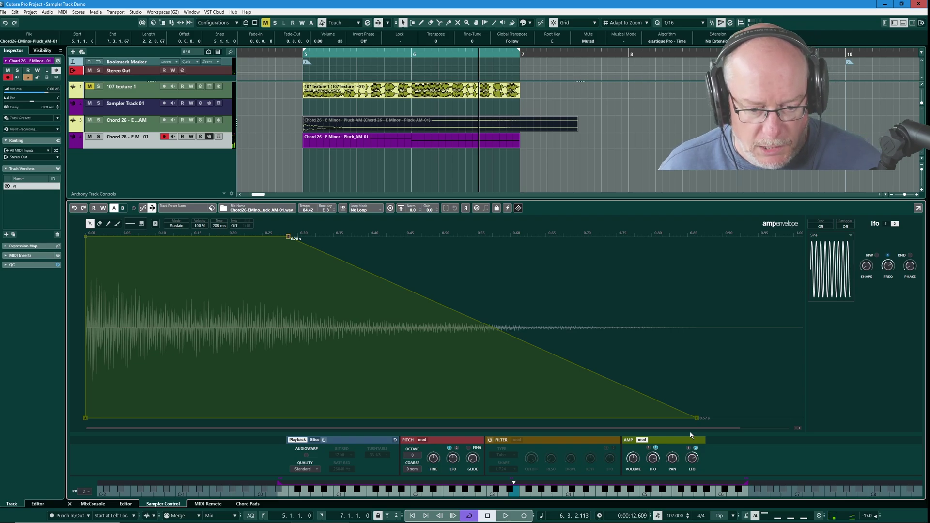
pyautogui.moveTo(693, 458)
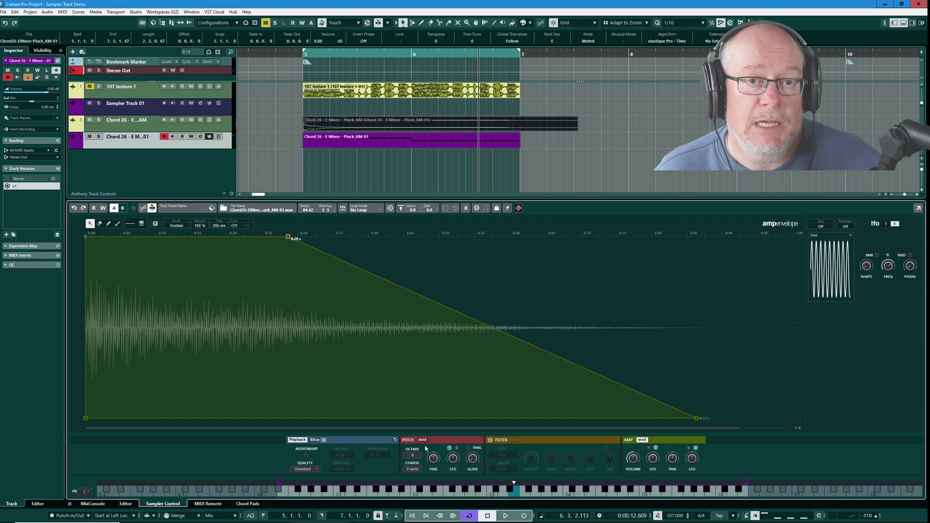
pyautogui.click(887, 224)
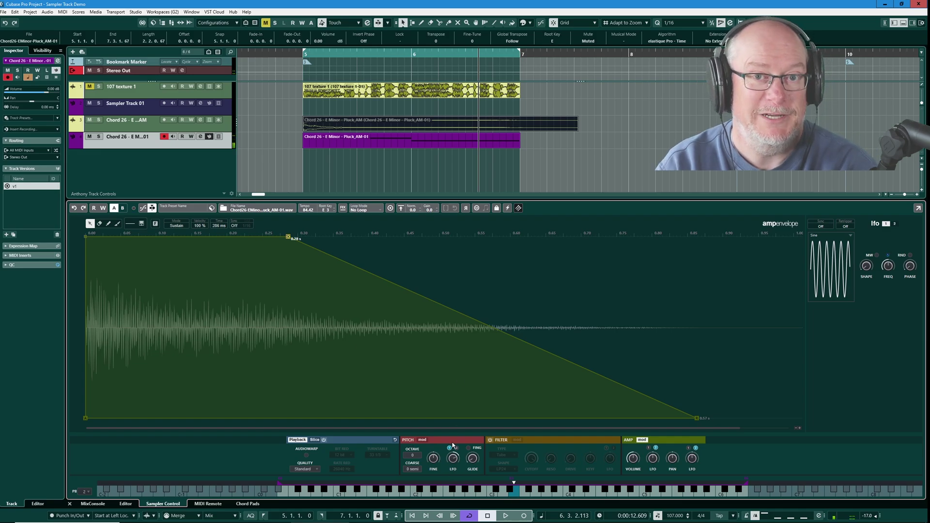
# - Try LFO 1 pitch modulation on the chord sample with a raised LFO frequency and a depth lowered to about 4 %, and reset the depth
pyautogui.moveTo(454, 459); pyautogui.dragTo(454, 463)
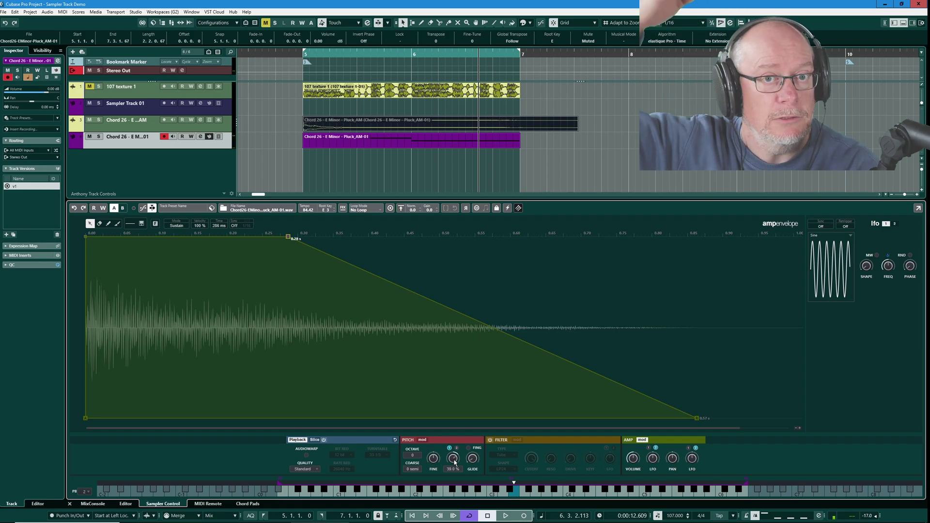
pyautogui.scroll(-10, 454, 461)
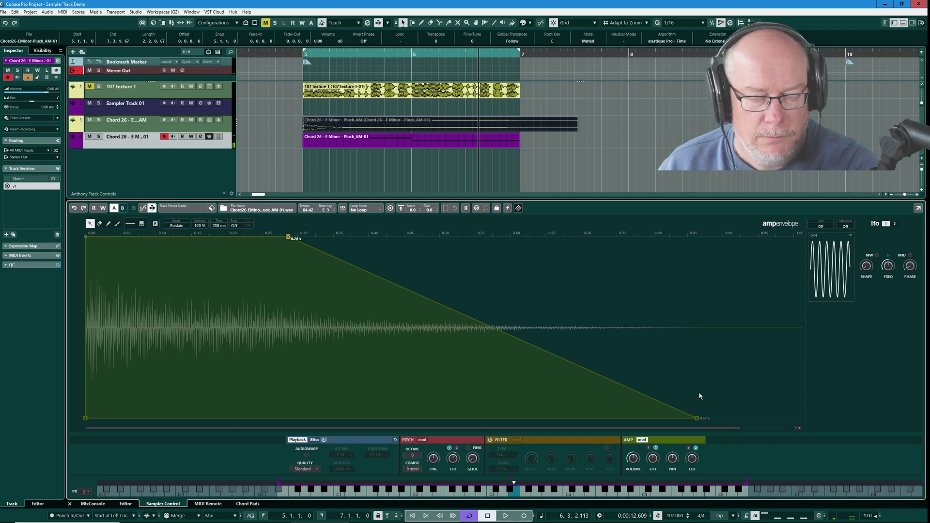
pyautogui.moveTo(890, 269); pyautogui.dragTo(887, 250)
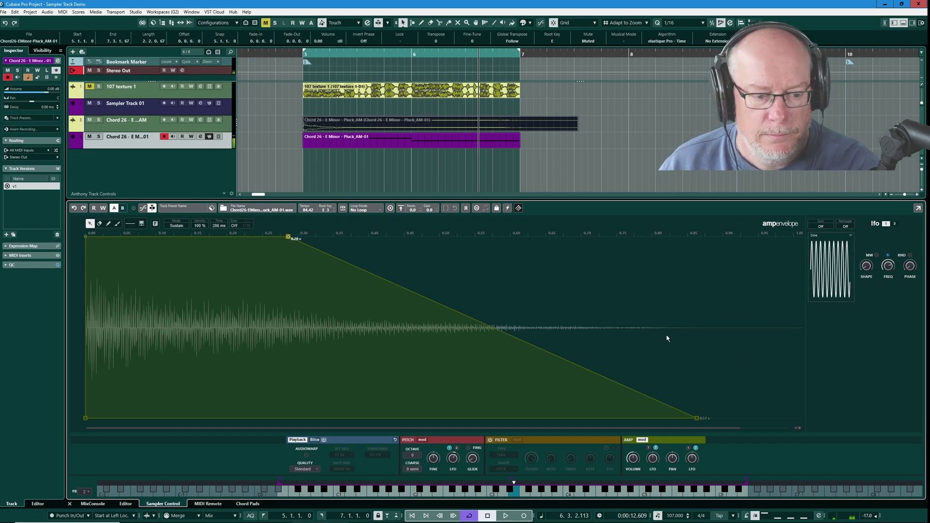
pyautogui.moveTo(455, 464)
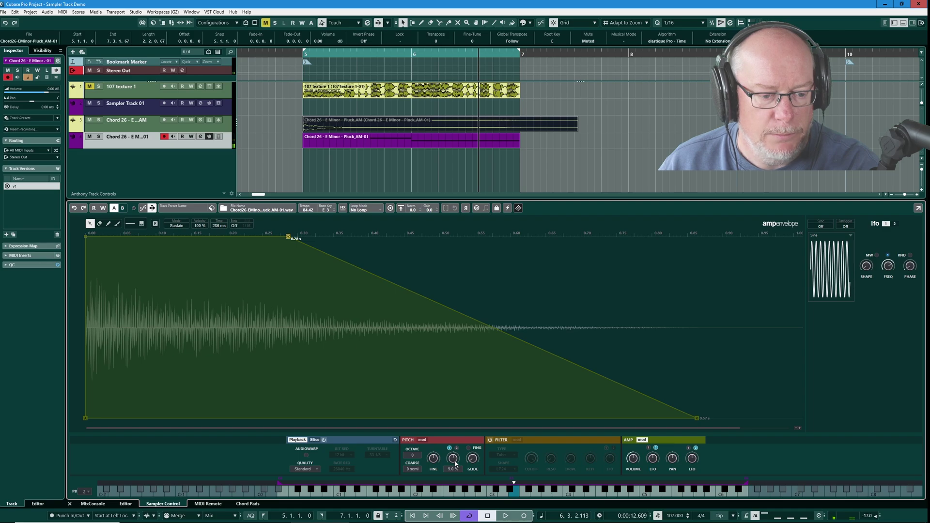
pyautogui.scroll(-6, 455, 459)
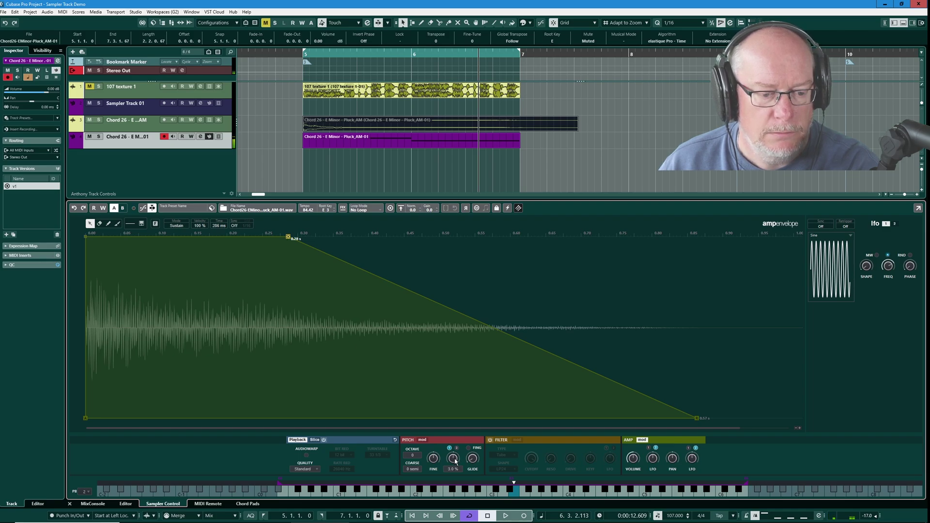
pyautogui.scroll(2, 455, 461)
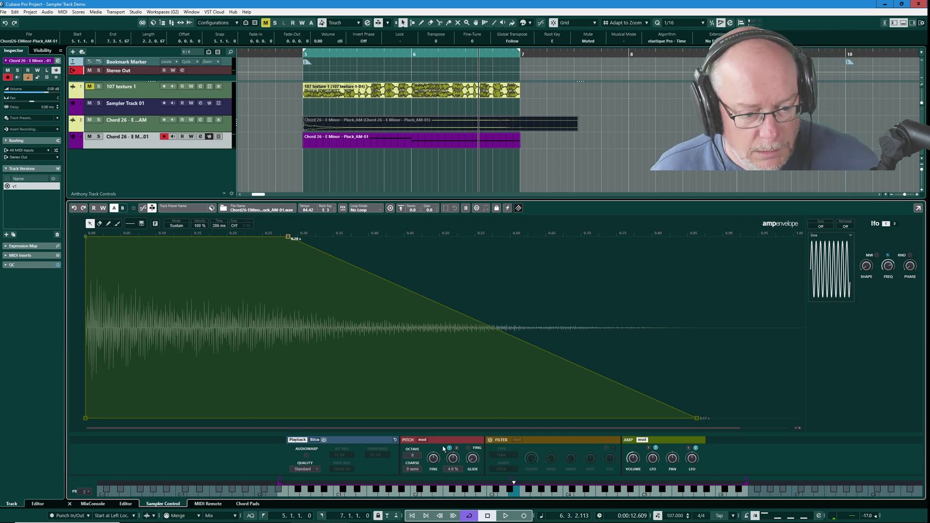
pyautogui.keyDown('ctrl'); pyautogui.click(453, 458); pyautogui.keyUp('ctrl')
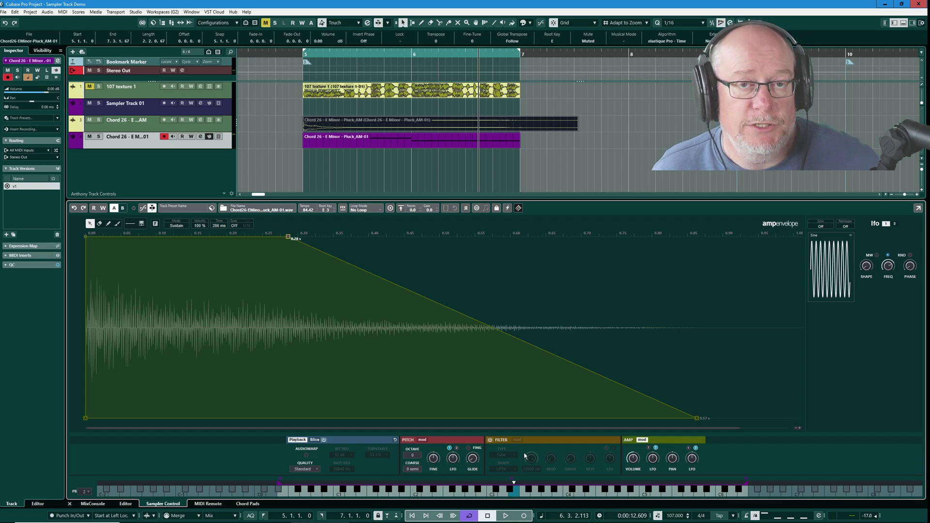
# - Enable the chord sampler's filter, open the filter envelope and try out the cutoff control
pyautogui.click(489, 441)
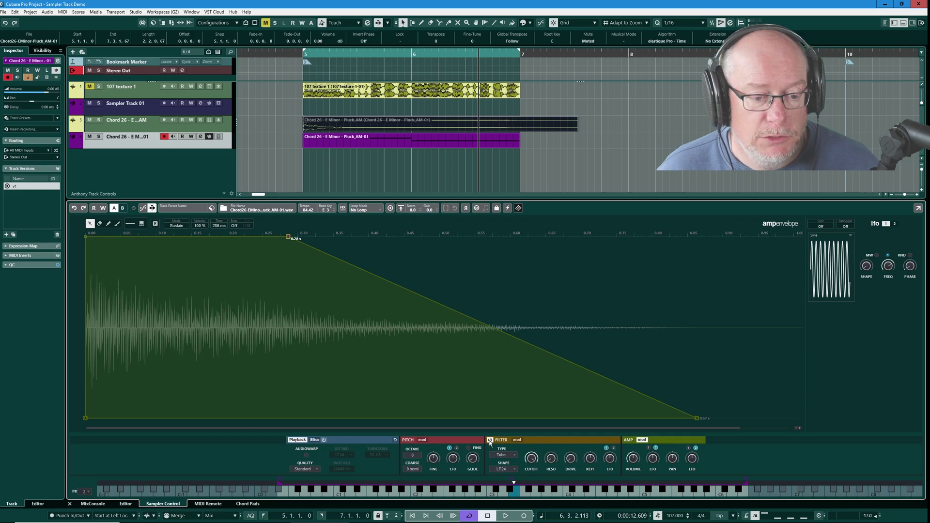
pyautogui.click(517, 440)
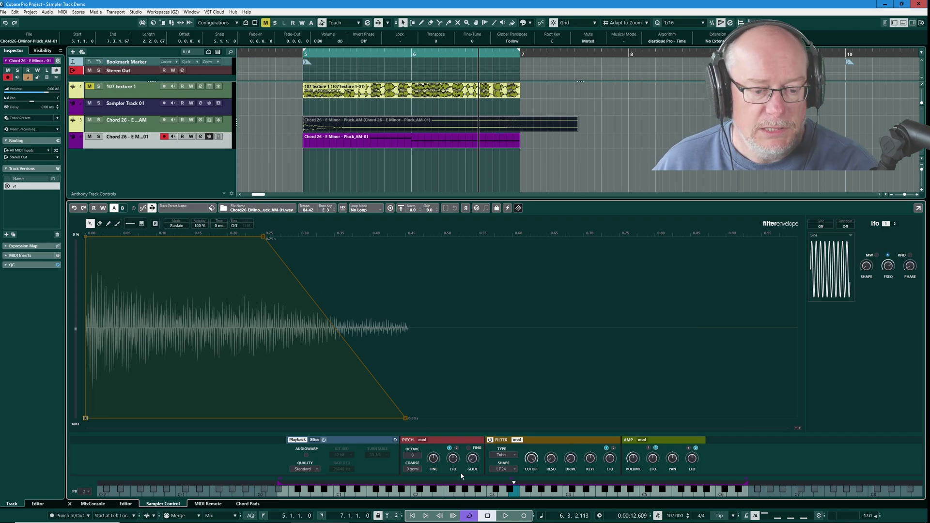
pyautogui.moveTo(532, 468)
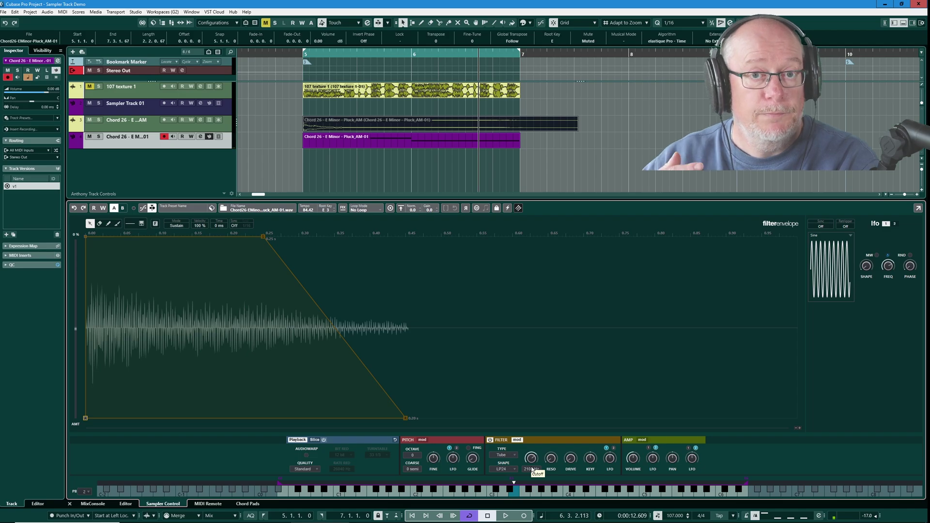
pyautogui.moveTo(533, 470); pyautogui.dragTo(532, 452)
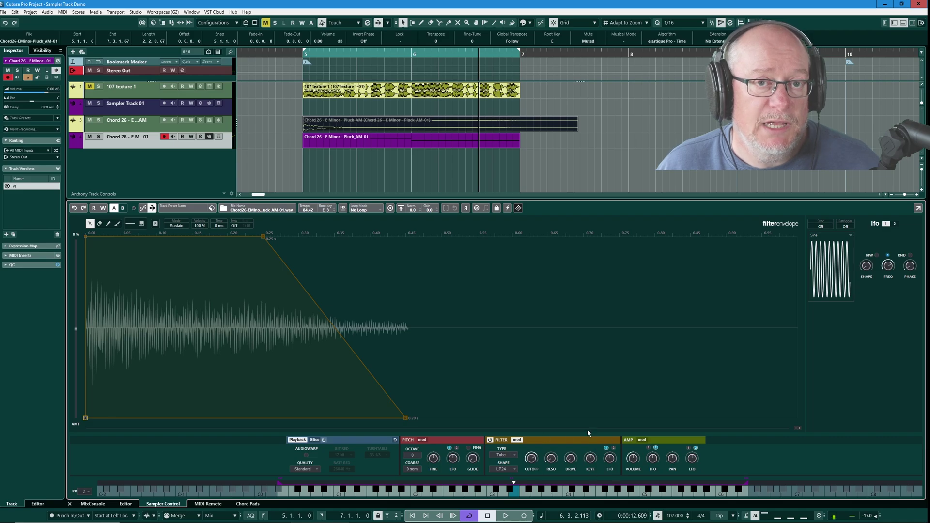
pyautogui.moveTo(532, 460); pyautogui.dragTo(531, 464)
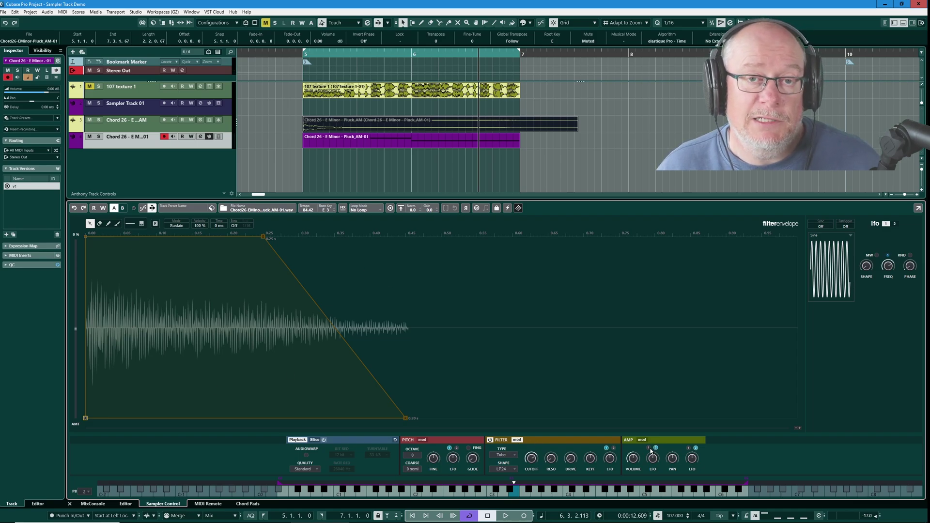
pyautogui.moveTo(651, 457)
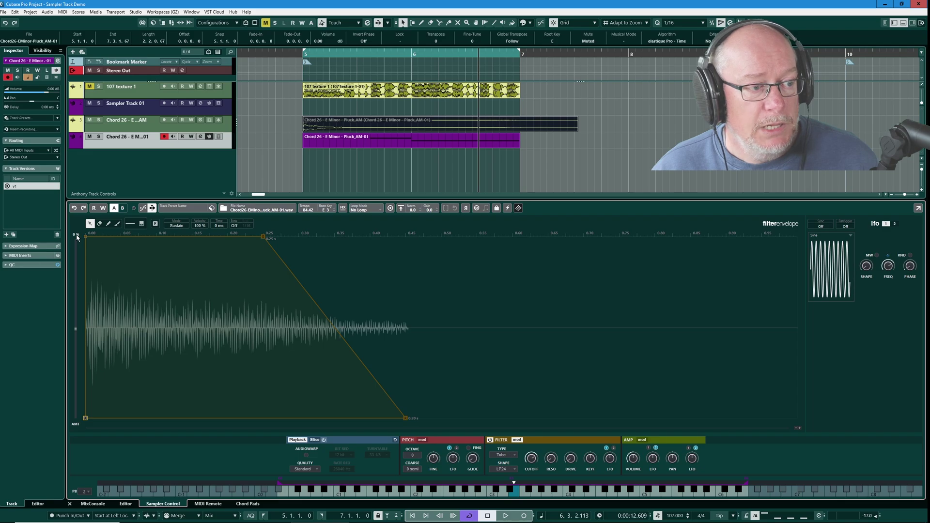
# - Set the filter envelope amount to 70 % and move its sustain point down to zero level at 311 ms
pyautogui.click(645, 442)
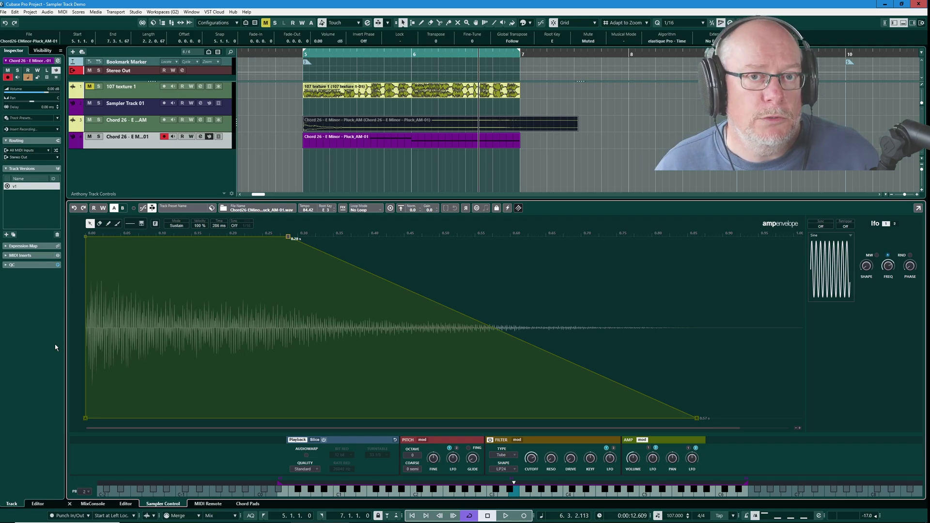
pyautogui.click(517, 439)
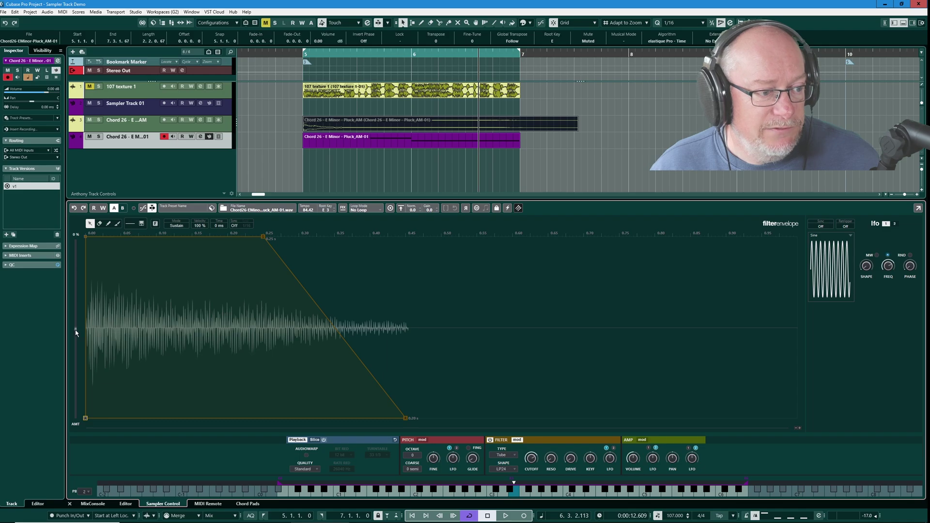
pyautogui.moveTo(76, 331); pyautogui.dragTo(83, 260)
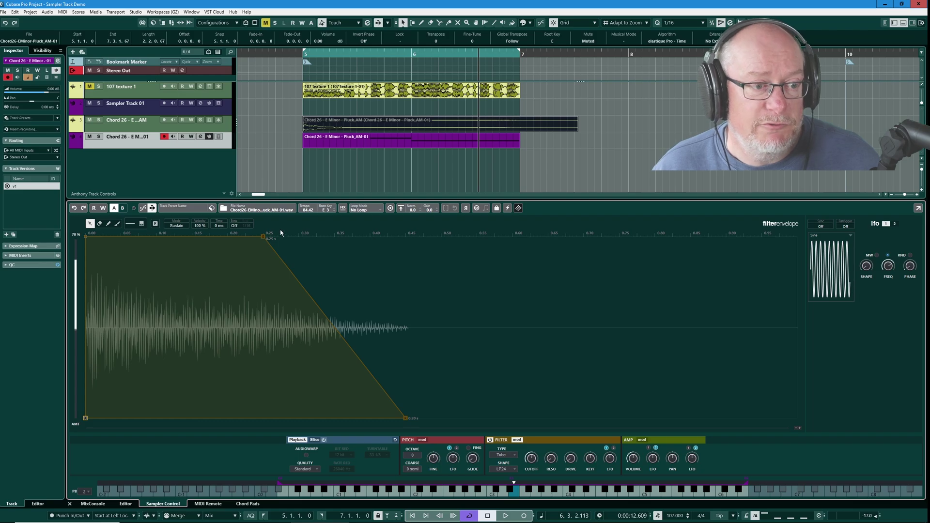
pyautogui.moveTo(261, 237); pyautogui.dragTo(307, 425)
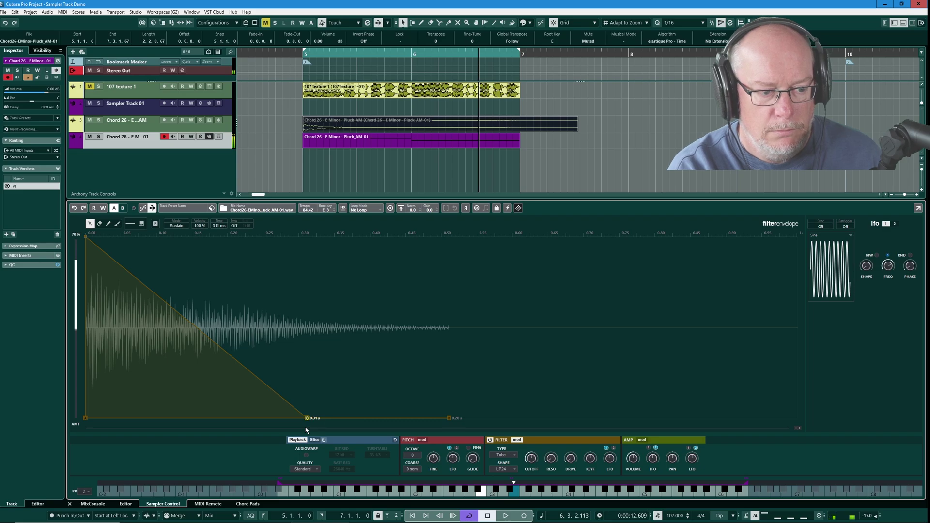
# - Lower the filter cutoff and raise the resonance to 27.5 % for the chord sample
pyautogui.moveTo(533, 463)
pyautogui.scroll(-2, 531, 458)
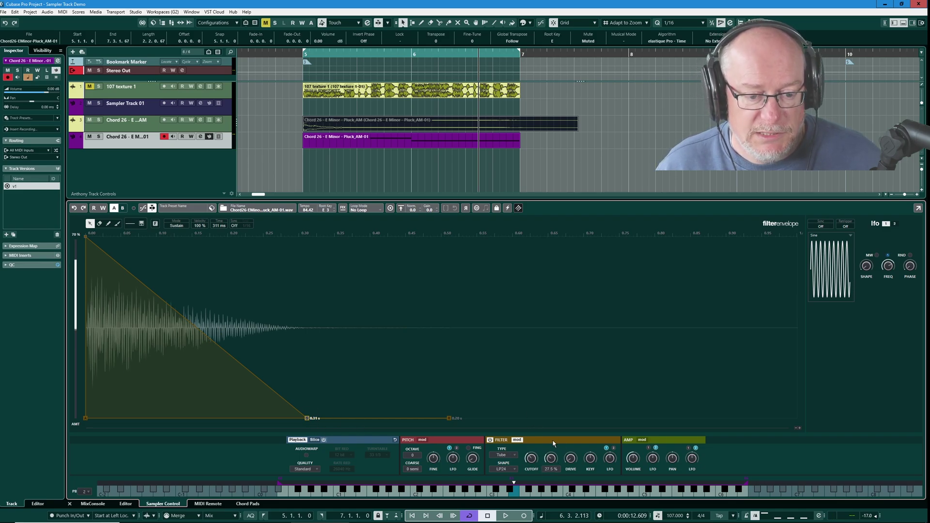
pyautogui.moveTo(591, 466)
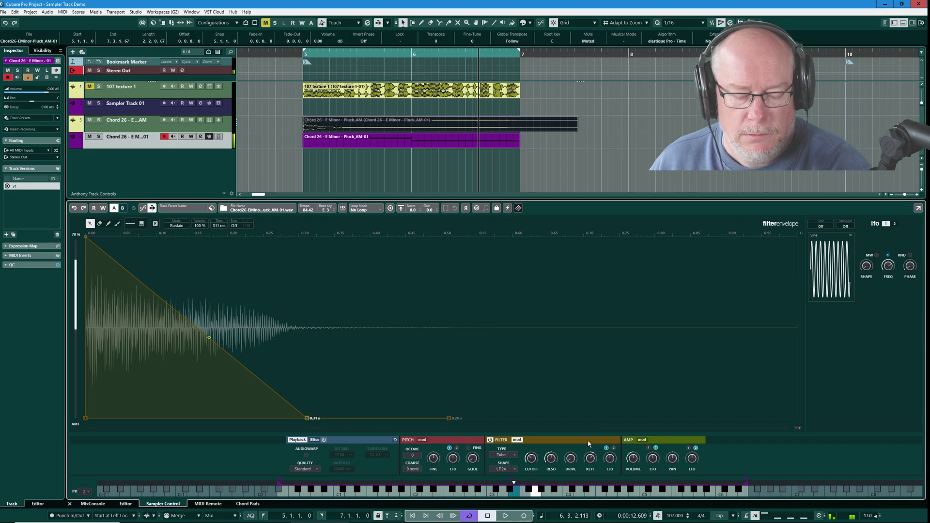
# - Lengthen the release segment of the chord's amp envelope to 692 ms
pyautogui.click(643, 440)
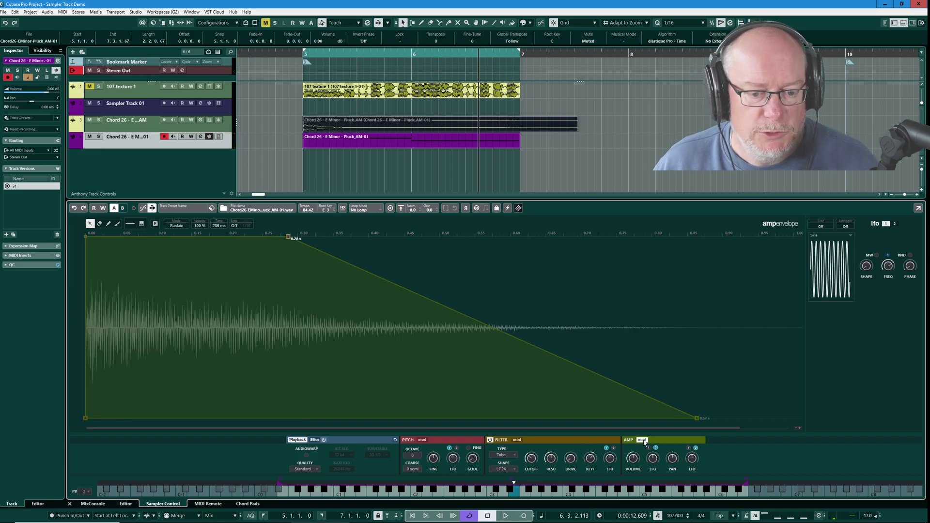
pyautogui.moveTo(700, 417); pyautogui.dragTo(781, 426)
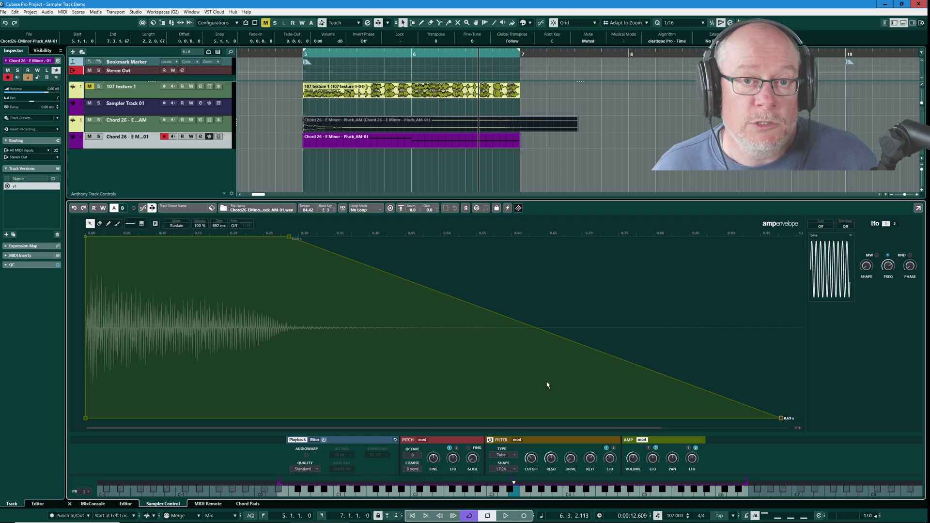
# - Transfer the chord sample from the sampler track to HALion and move the instrument window clear of the edge
pyautogui.click(518, 208)
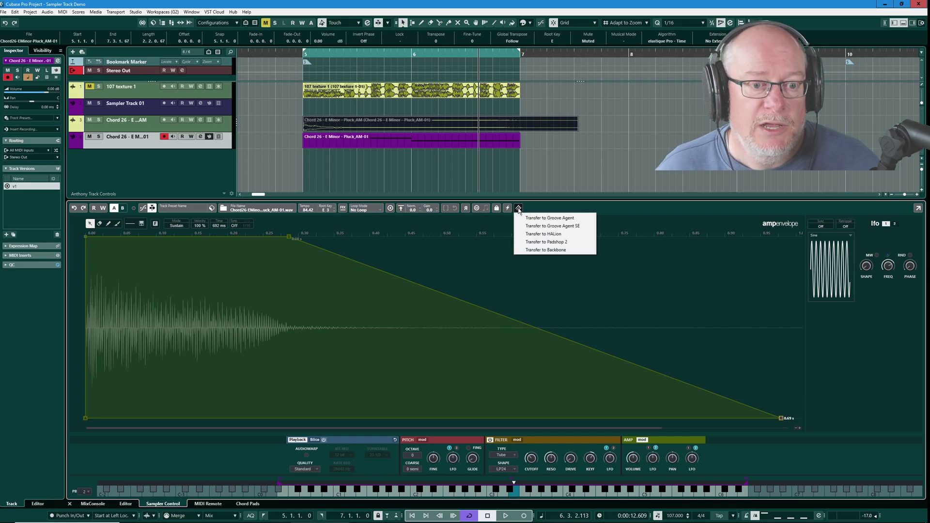
pyautogui.click(545, 235)
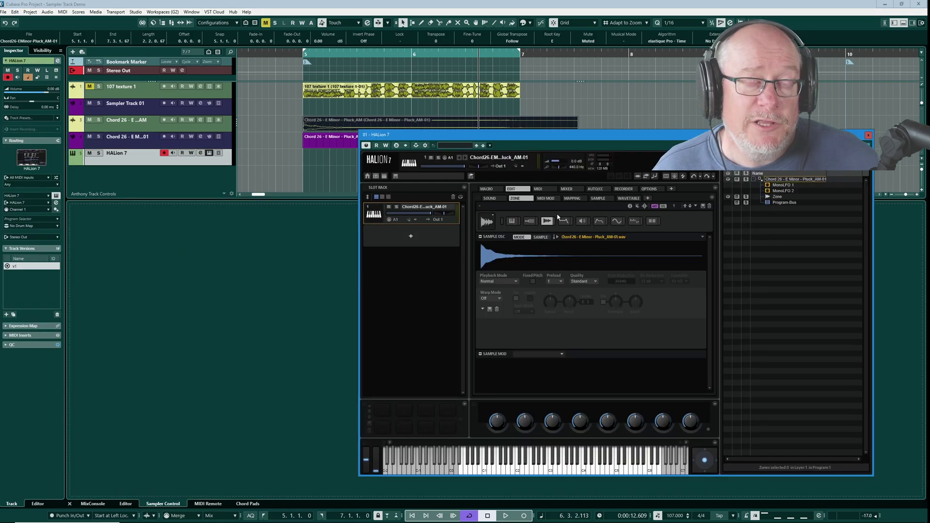
pyautogui.moveTo(623, 135); pyautogui.dragTo(492, 143)
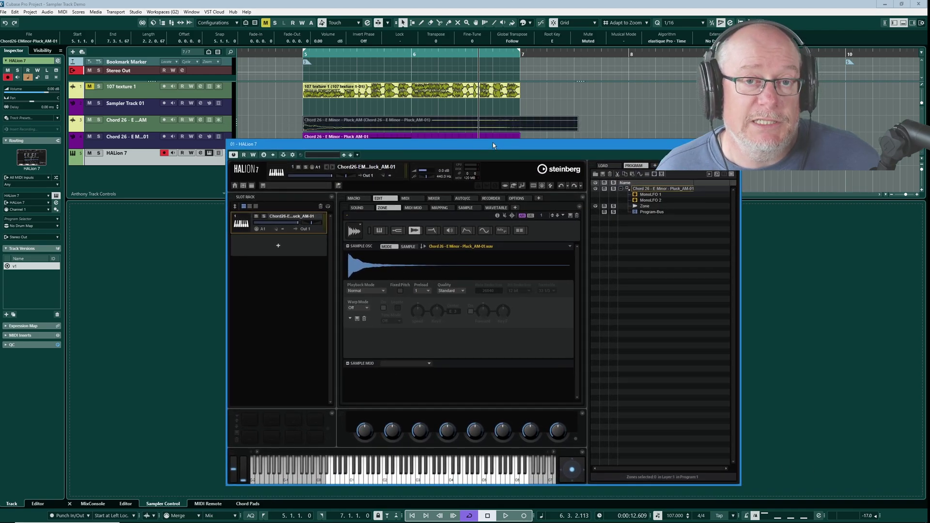
# - Examine the transferred filter, amp envelope and zone in HALion, and close the instrument window
pyautogui.click(432, 231)
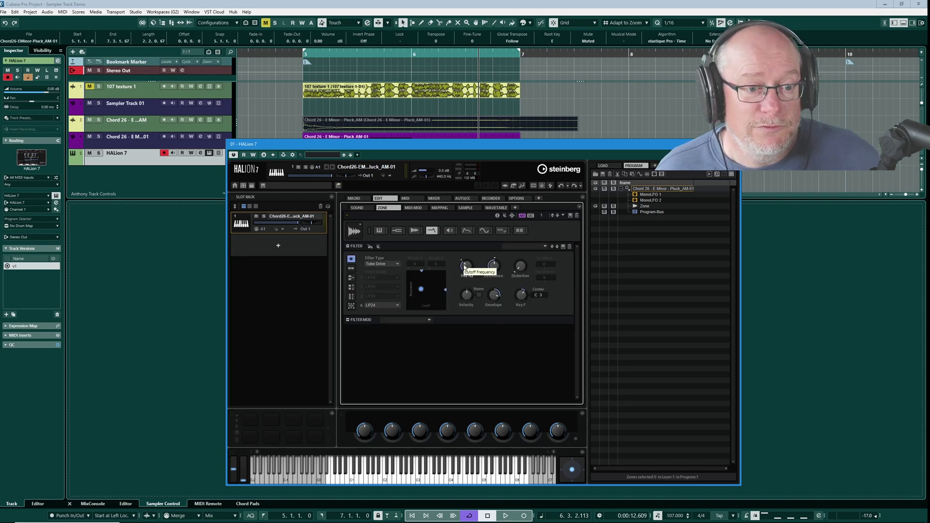
pyautogui.click(468, 232)
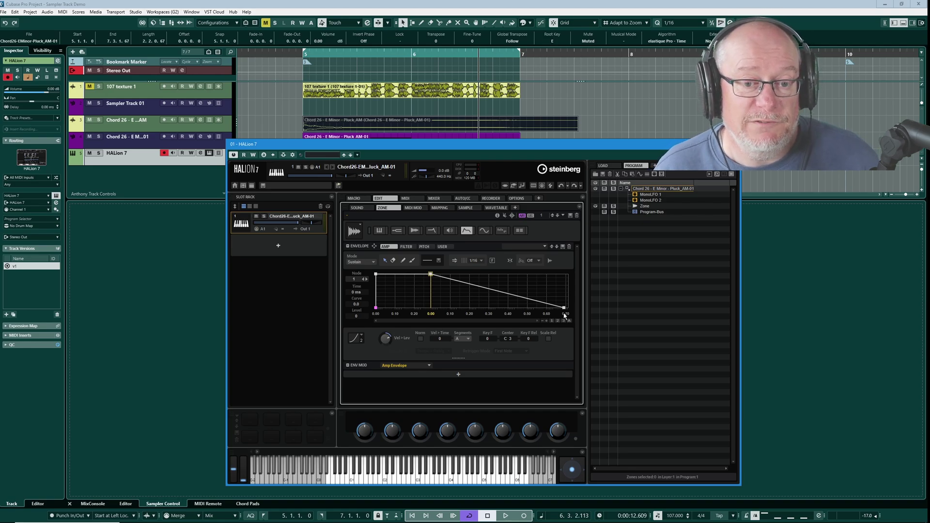
pyautogui.click(644, 206)
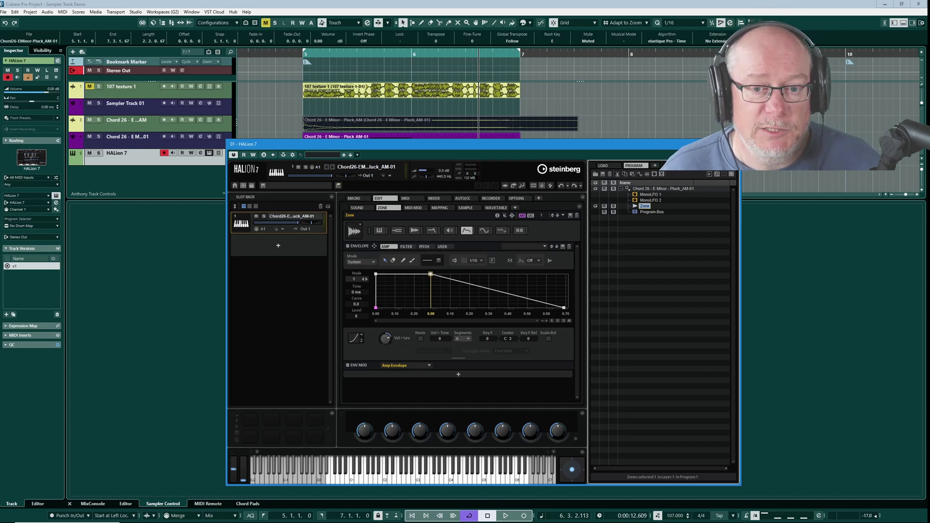
pyautogui.hotkey('ctrl', 'w')
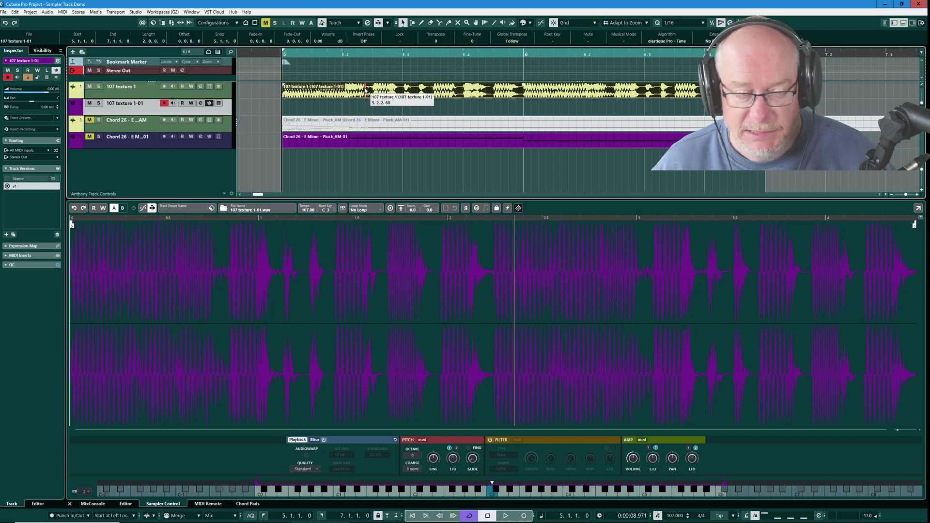
# - Audition the 107 texture 1 loop and switch its sampler track from normal playback to Slice mode
pyautogui.press('space')
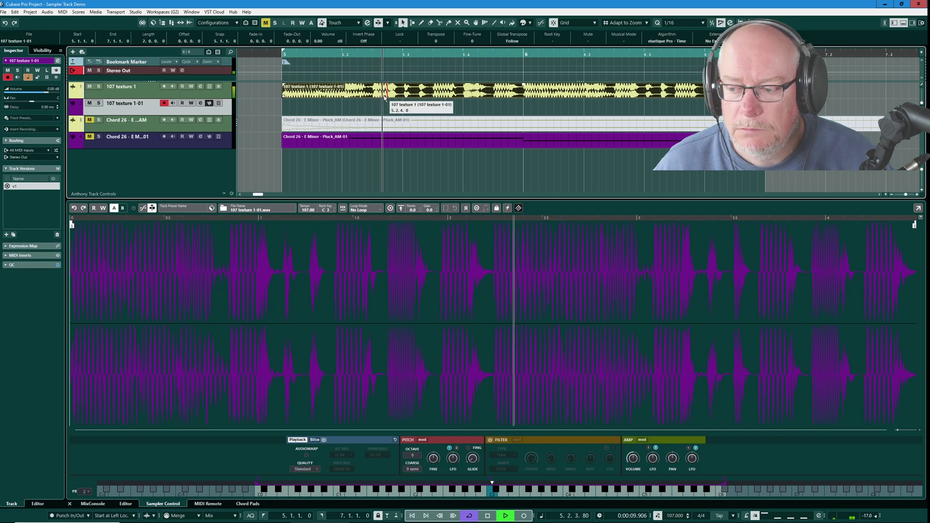
pyautogui.press('space')
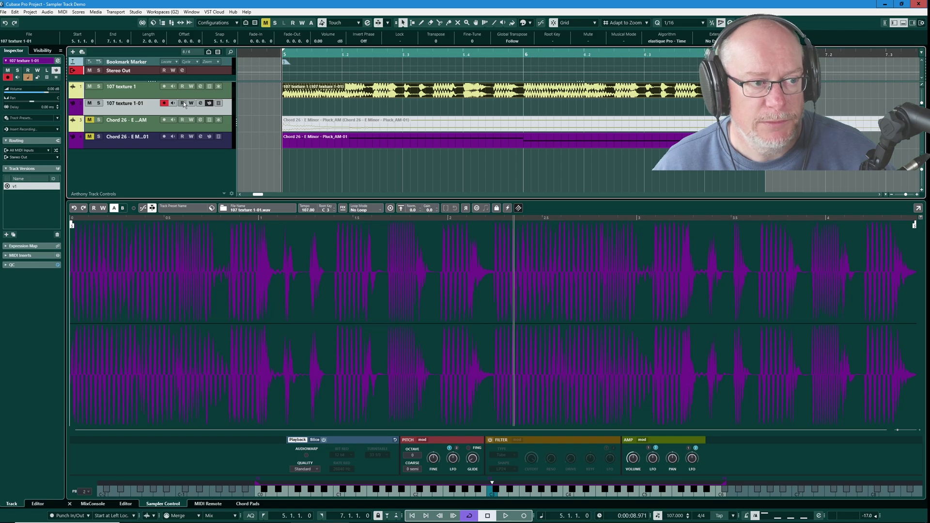
pyautogui.click(315, 440)
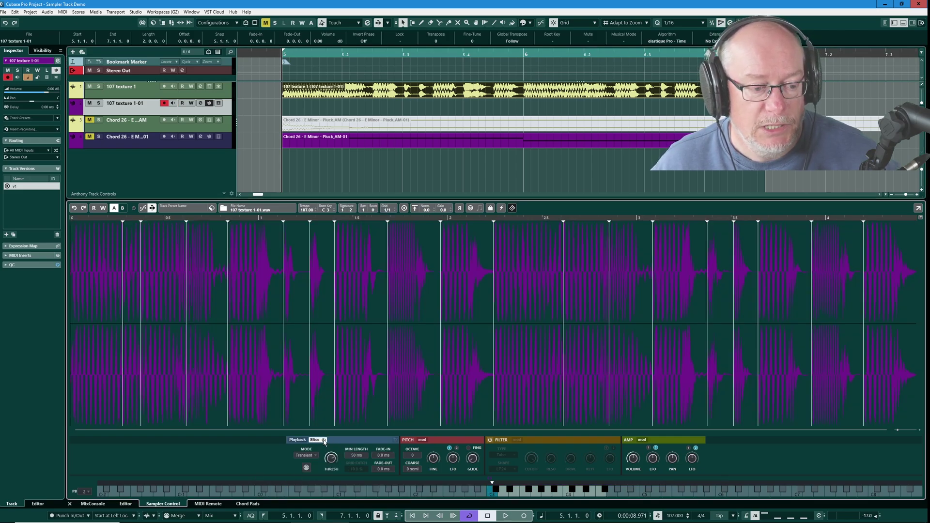
# - Raise the transient slice threshold of the 107 texture sampler track to reduce the number of slices
pyautogui.moveTo(333, 461)
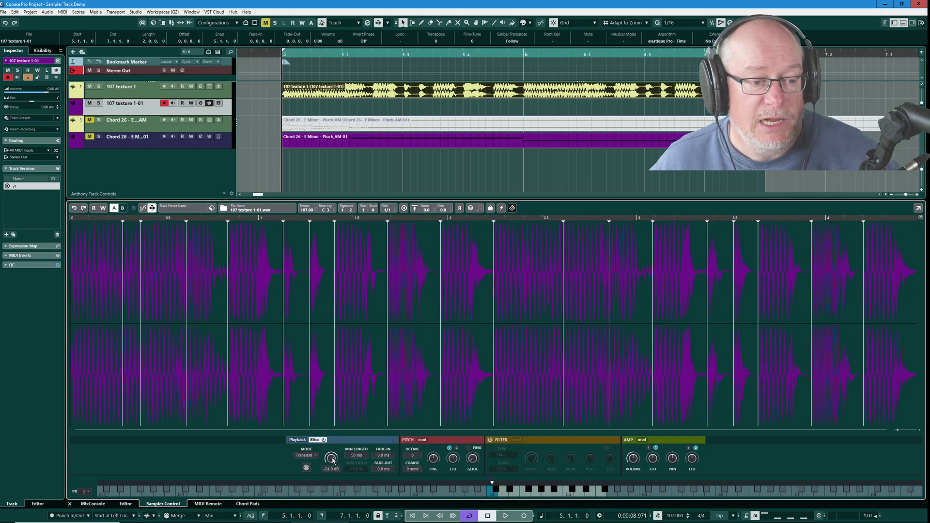
pyautogui.moveTo(332, 444); pyautogui.dragTo(328, 439)
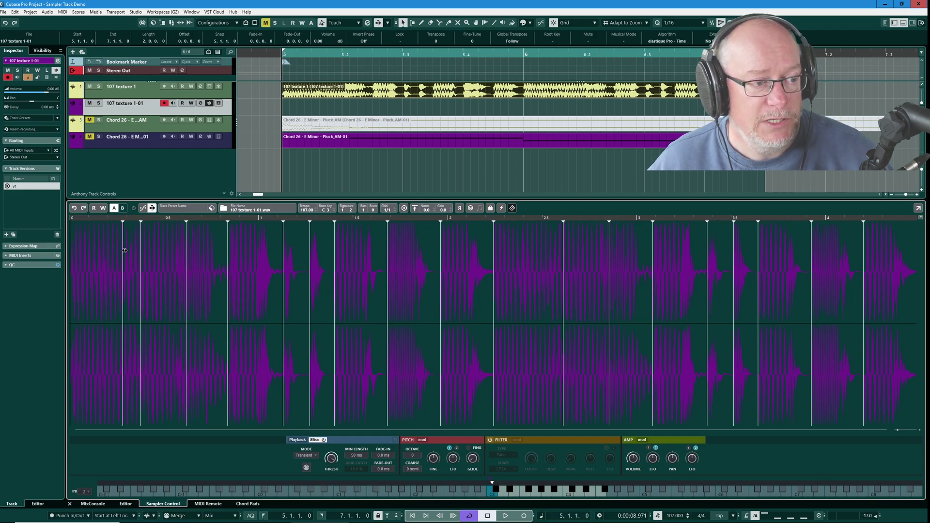
pyautogui.moveTo(332, 461)
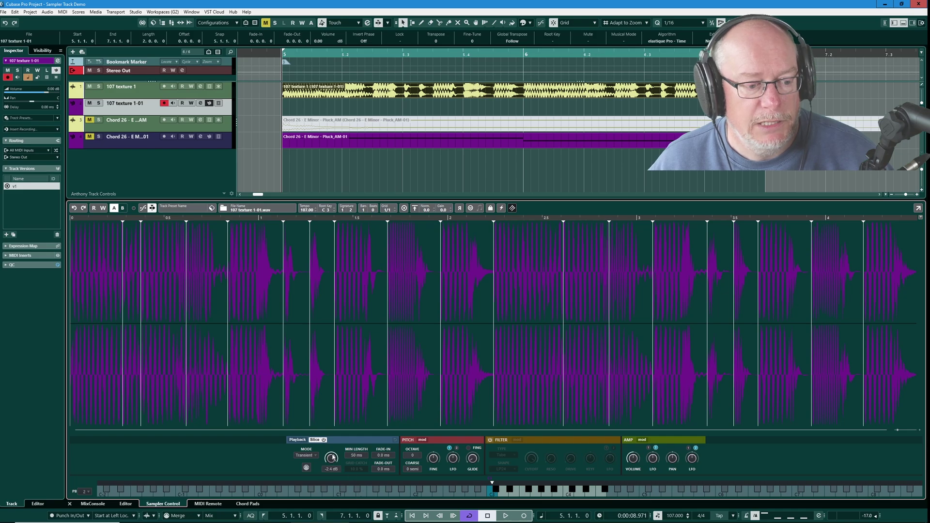
pyautogui.scroll(3, 332, 462)
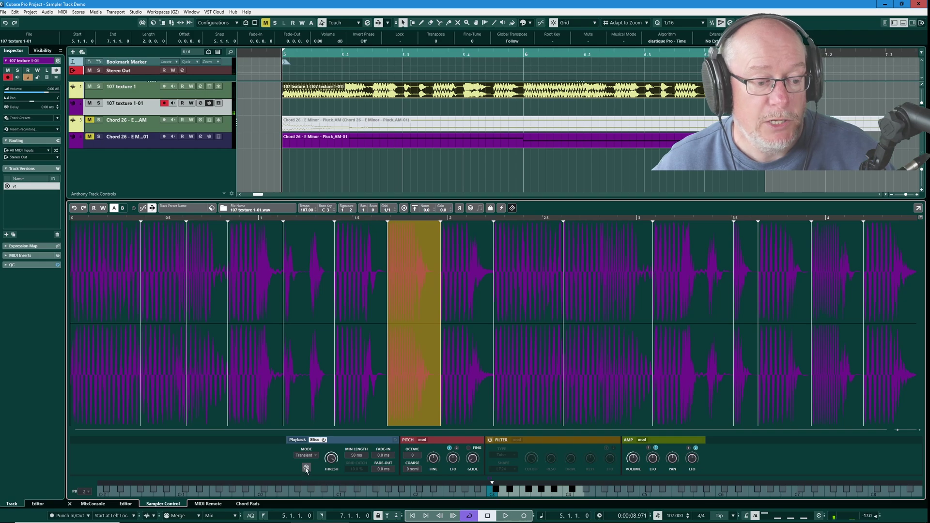
# - Place the sliced loop's MIDI phrase at bar 5 on the 107 texture 1-01 sampler track and mute the original audio event
pyautogui.moveTo(306, 467); pyautogui.dragTo(286, 106)
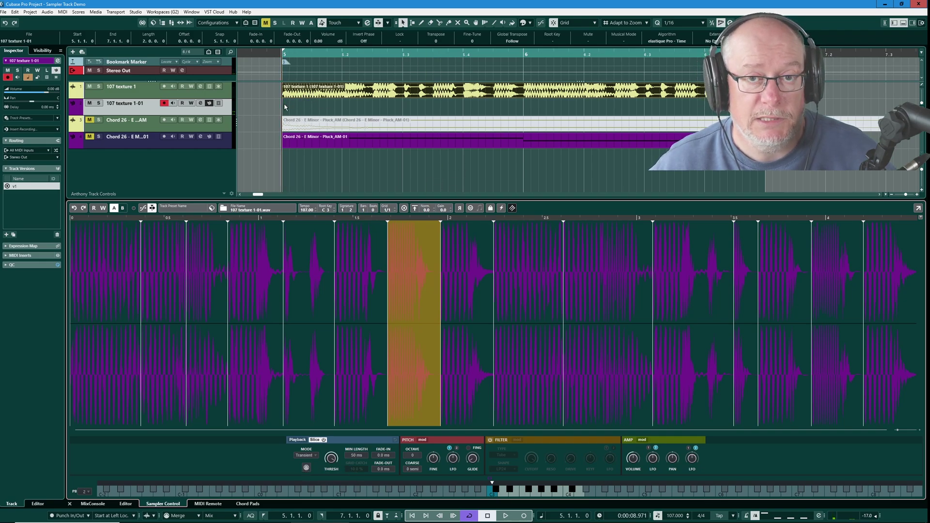
pyautogui.rightClick(299, 106)
pyautogui.click(353, 106)
pyautogui.click(360, 91)
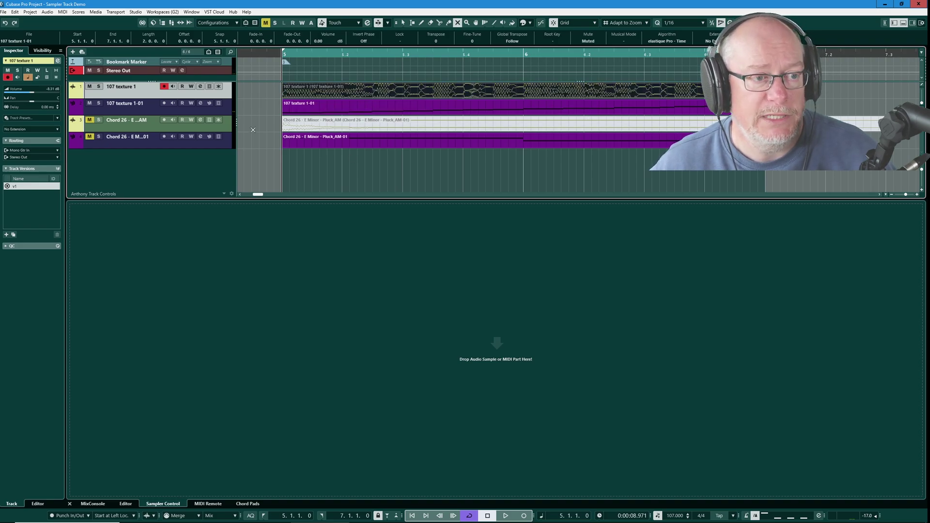
pyautogui.click(189, 110)
pyautogui.press('1')
# - Open the 107 texture 1-01 MIDI part for note editing and play back the slice sequence
pyautogui.doubleClick(359, 109)
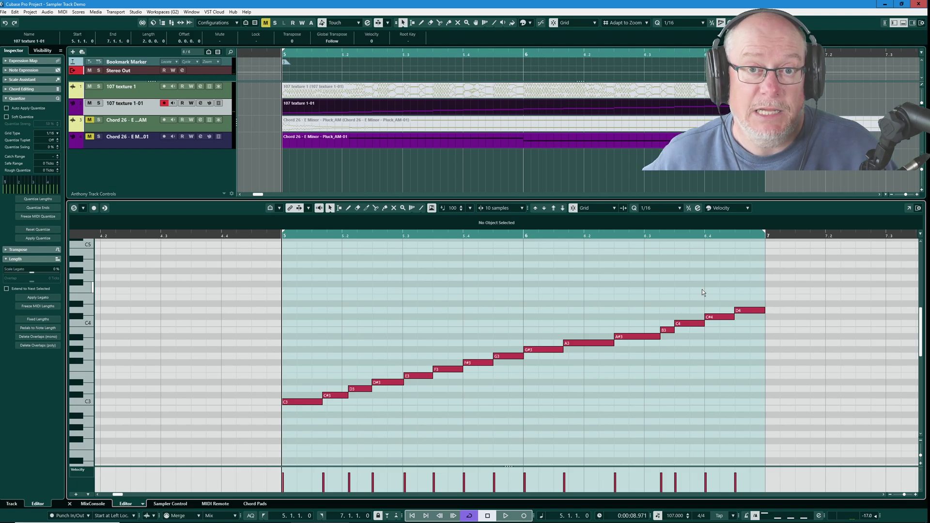
pyautogui.press('space')
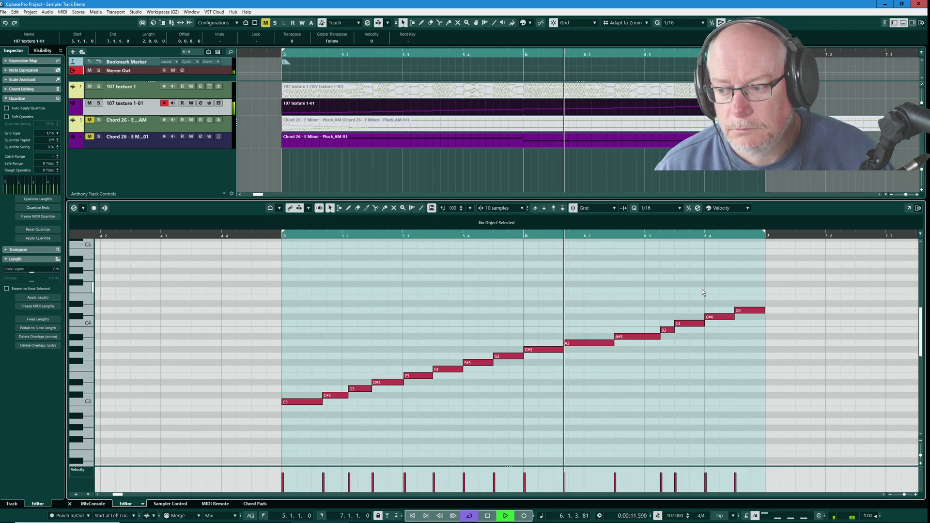
pyautogui.press('space')
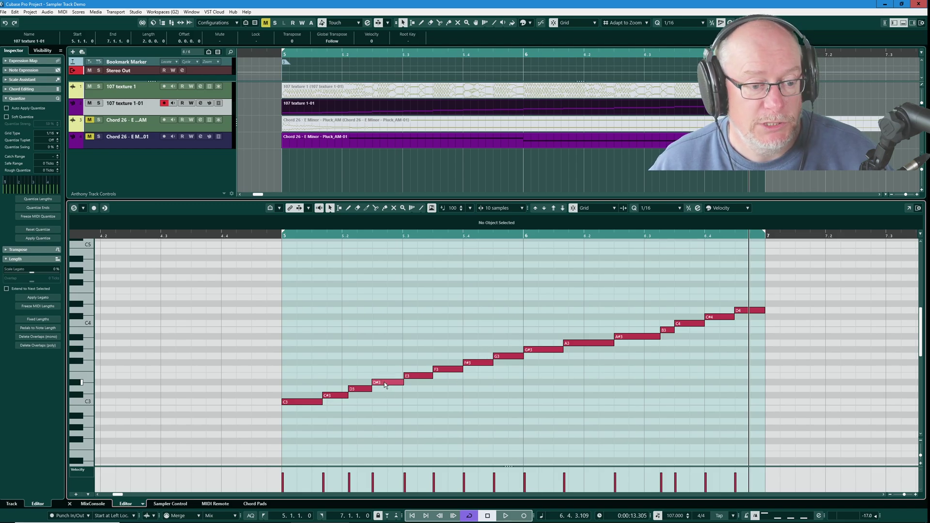
# - Rearrange the fourth to eighth slice notes to F#3, D#3, F#3, F3 and E3, and play the reordered loop
pyautogui.moveTo(385, 385); pyautogui.dragTo(501, 381)
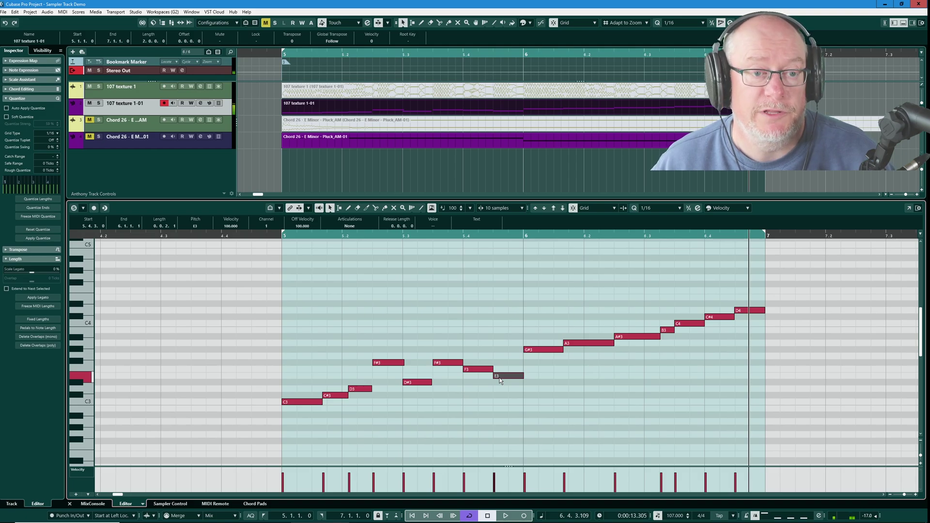
pyautogui.press('space')
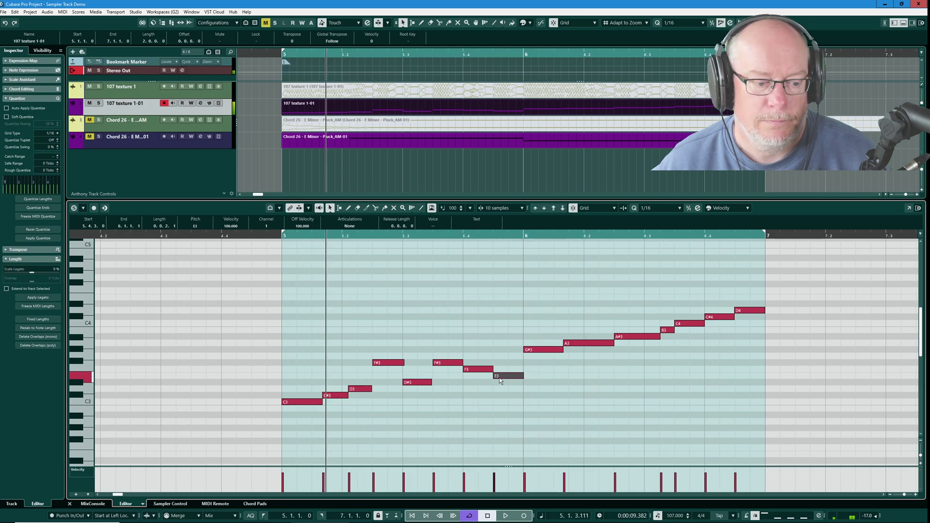
# - Return to the sampler control of 107 texture 1-01 and transfer the sliced loop to Groove Agent
pyautogui.click(170, 503)
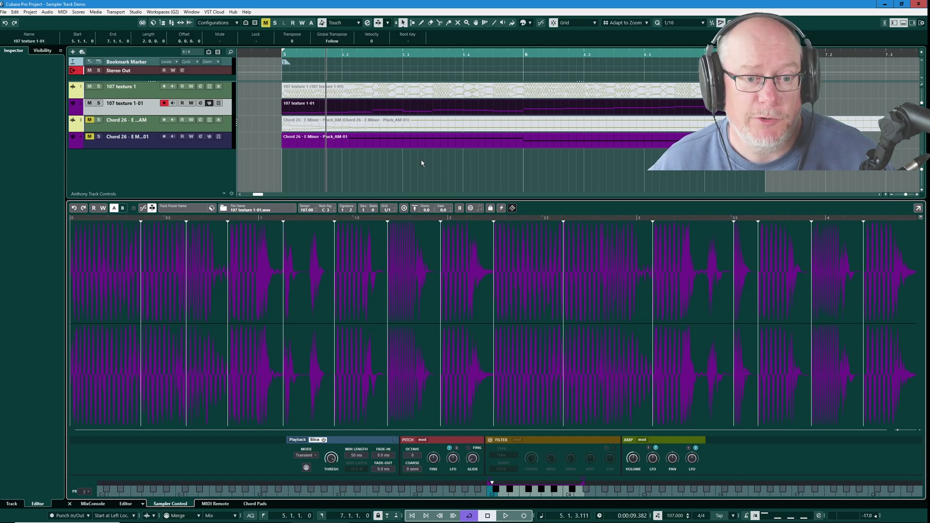
pyautogui.click(512, 209)
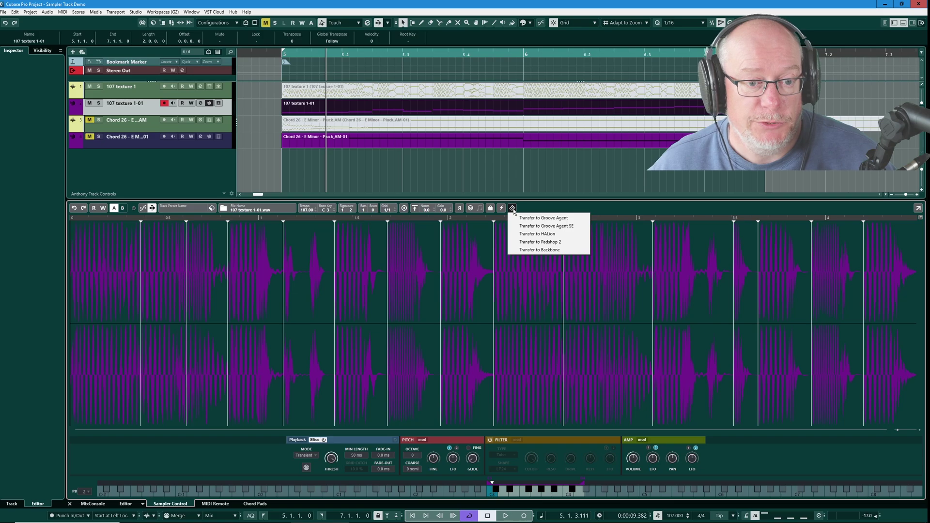
pyautogui.click(545, 219)
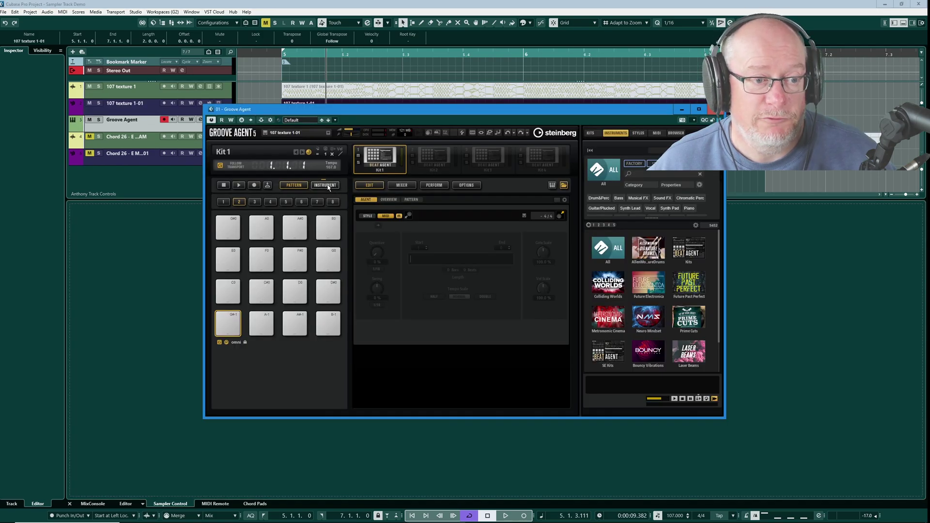
# - Audition slices 1 to 5 on Groove Agent's instrument pads and return to the 107 texture 1-01 sampler track
pyautogui.click(325, 186)
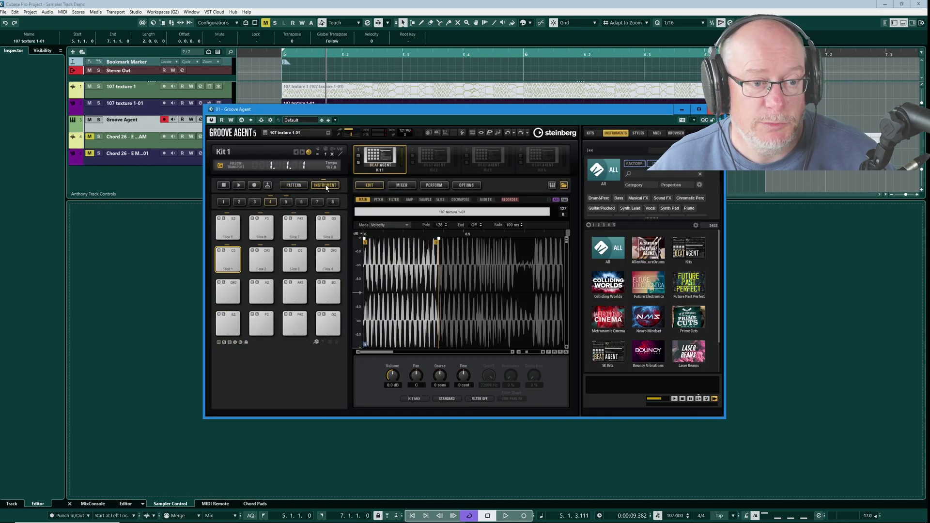
pyautogui.click(230, 261)
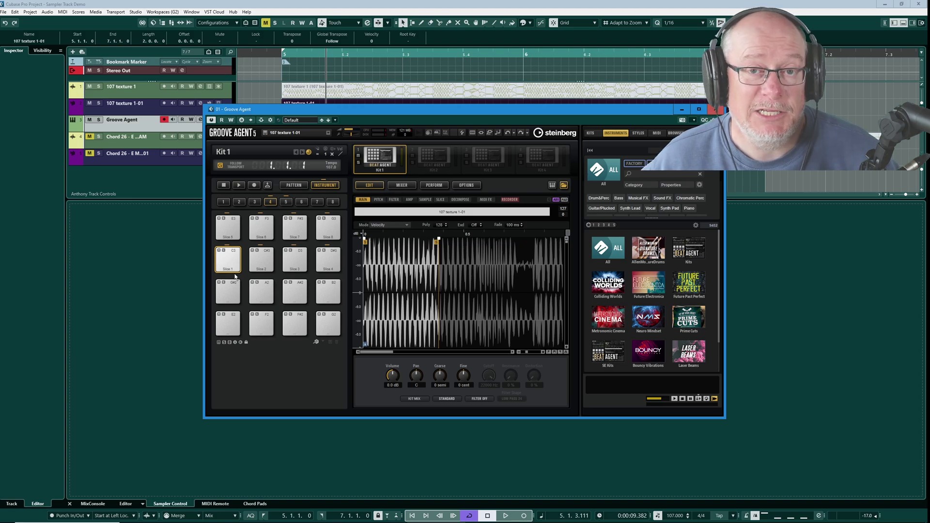
pyautogui.click(231, 260)
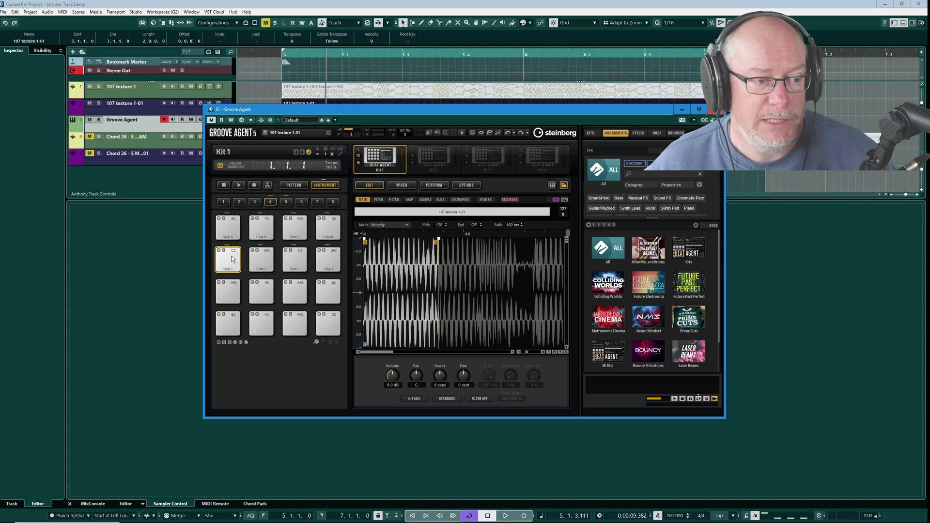
pyautogui.click(261, 261)
pyautogui.click(295, 260)
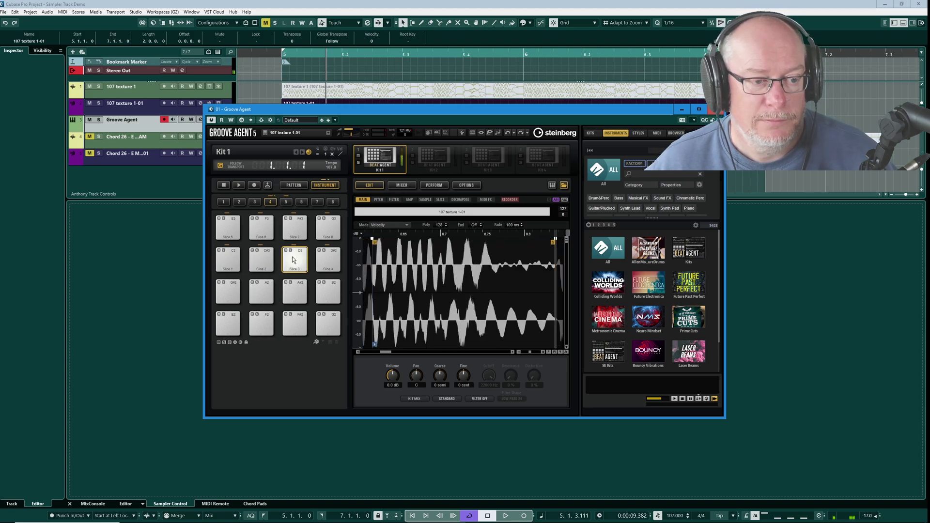
pyautogui.click(327, 260)
pyautogui.click(229, 229)
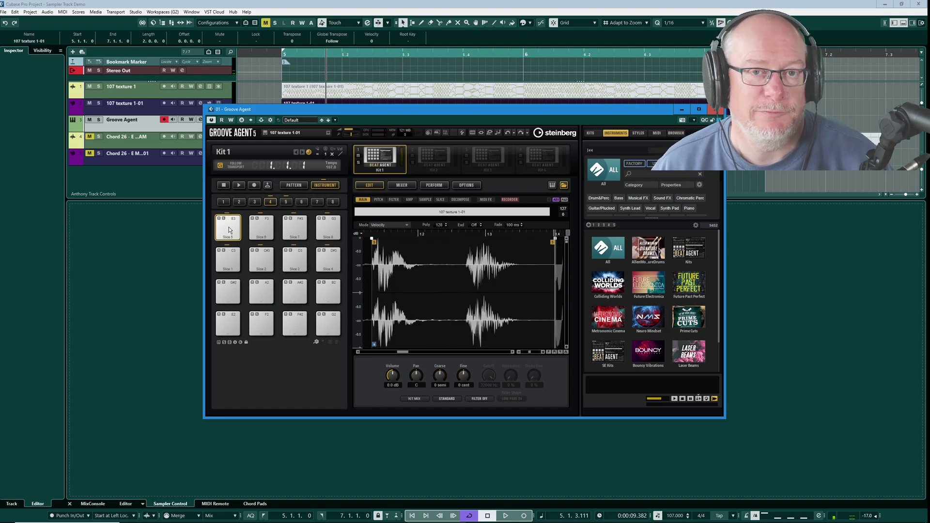
pyautogui.click(264, 102)
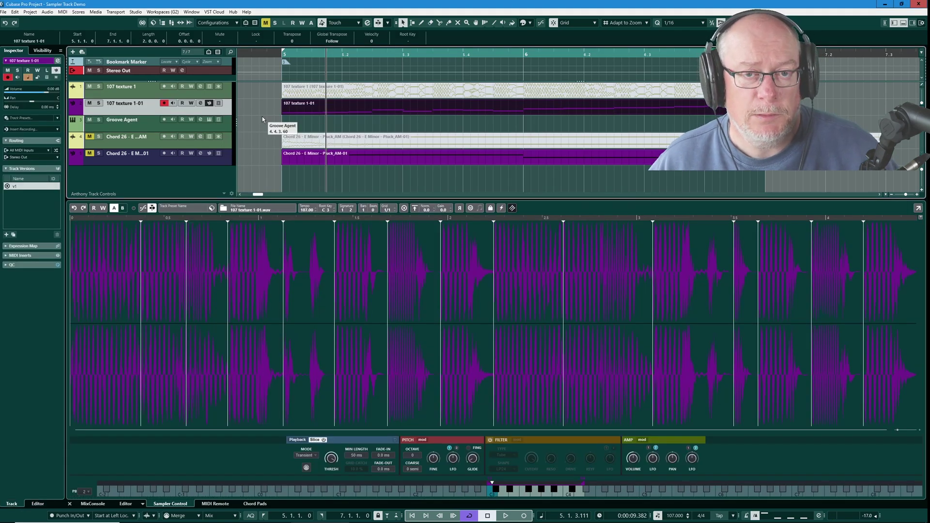